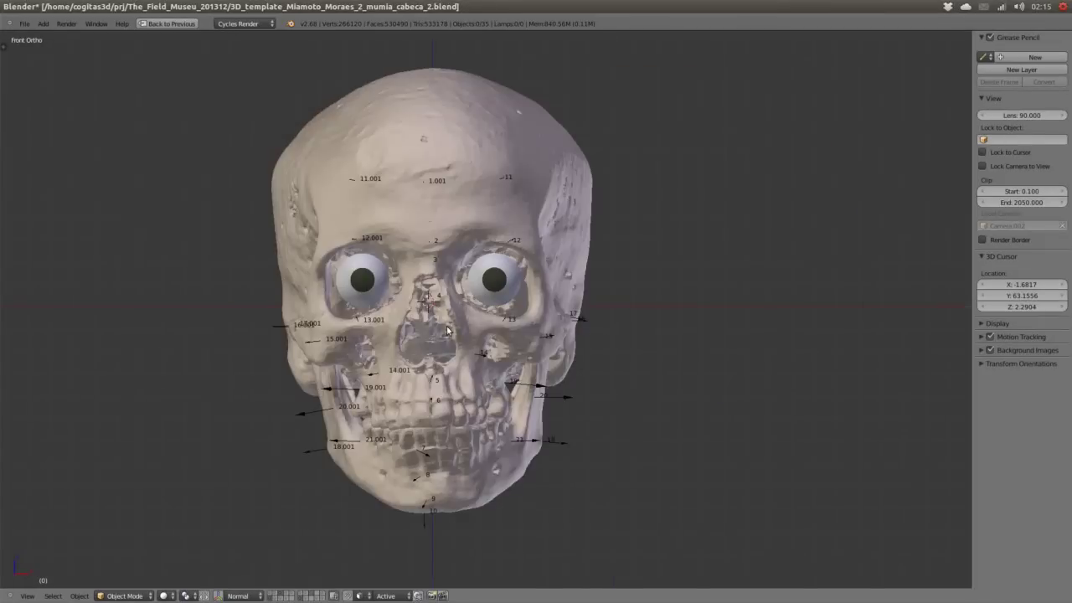
# - Add a UV sphere to the scene alongside the skull
pyautogui.press('KP_3')
pyautogui.press('KP_1')
pyautogui.hotkey('shift', 'a')
pyautogui.click(491, 366)
pyautogui.press('t')
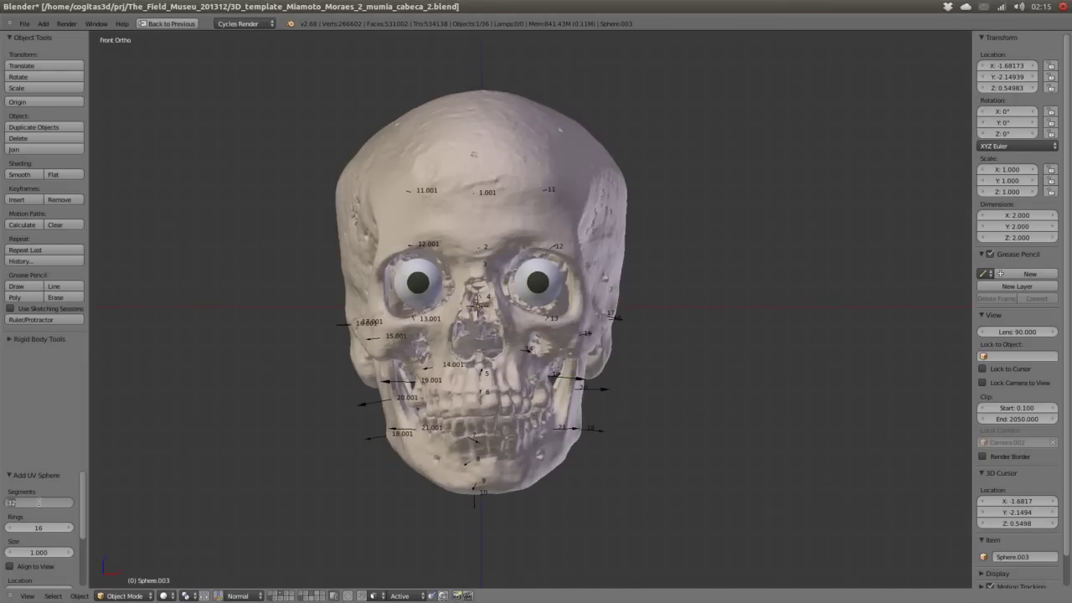
# - In Edit Mode, scale the sphere's mesh up until it encloses the whole skull
pyautogui.press('Tab')
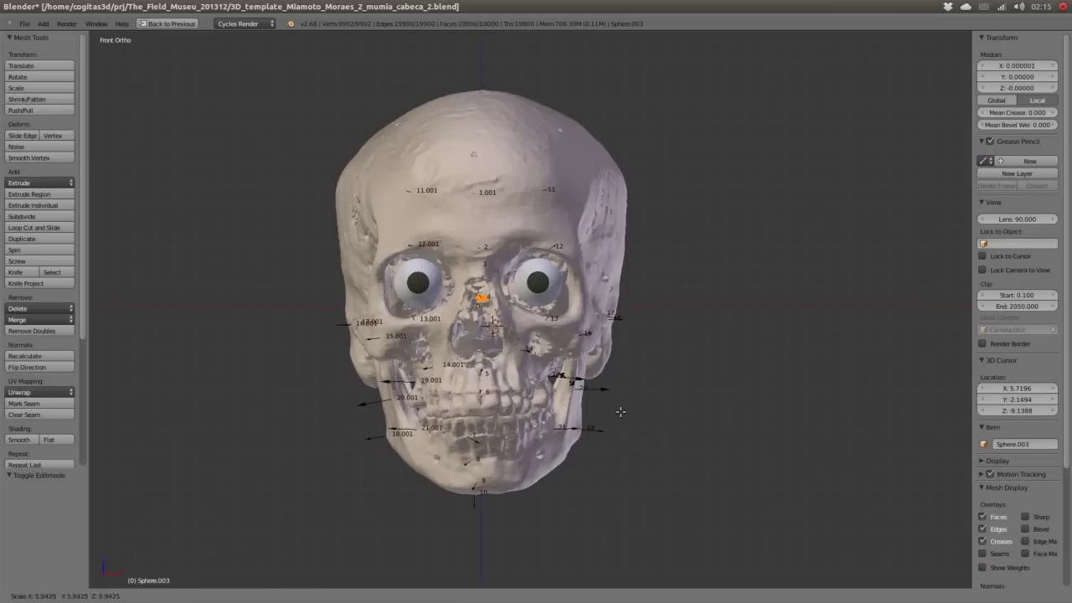
pyautogui.press('s')
pyautogui.press('t')
pyautogui.click(554, 421)
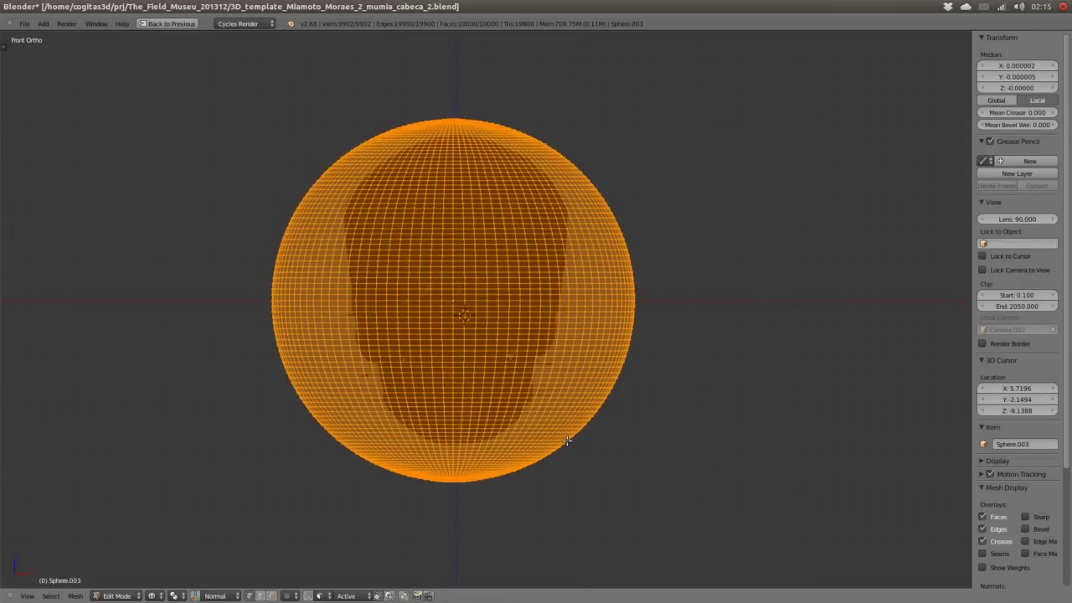
# - In the side view, stretch the sphere along Y to cover the skull's front-to-back profile
pyautogui.press('KP_3')
pyautogui.press('s')
pyautogui.press('y')
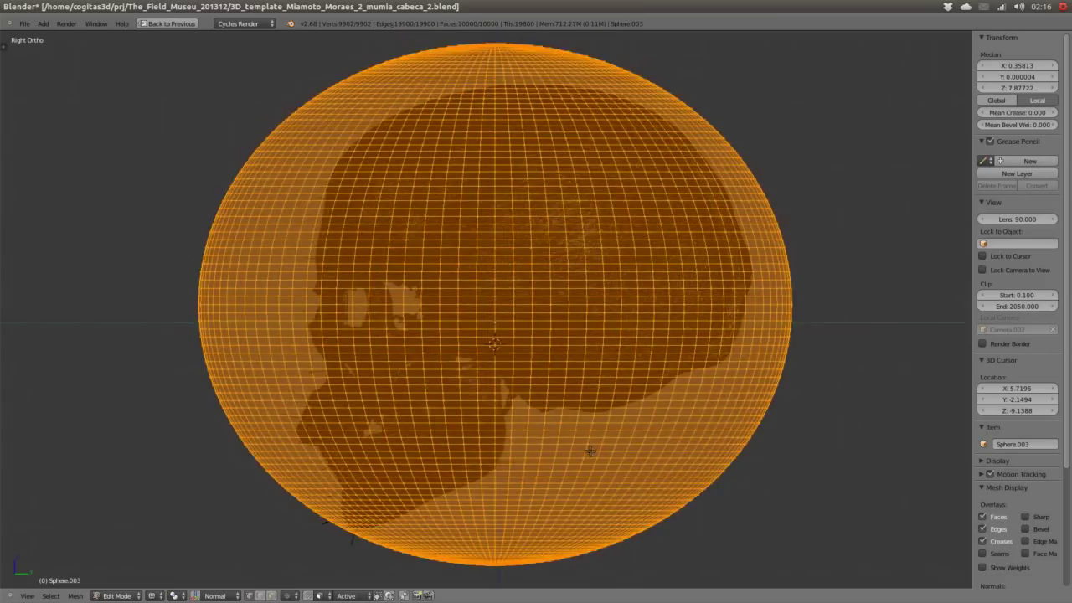
pyautogui.press('Return')
pyautogui.moveTo(586, 335); pyautogui.dragTo(636, 352, button='middle')
pyautogui.hotkey('ctrl', 'Up')
# - Add a Shrinkwrap modifier targeting Cranio to the sphere and apply it
pyautogui.scroll(-2, 247, 354)
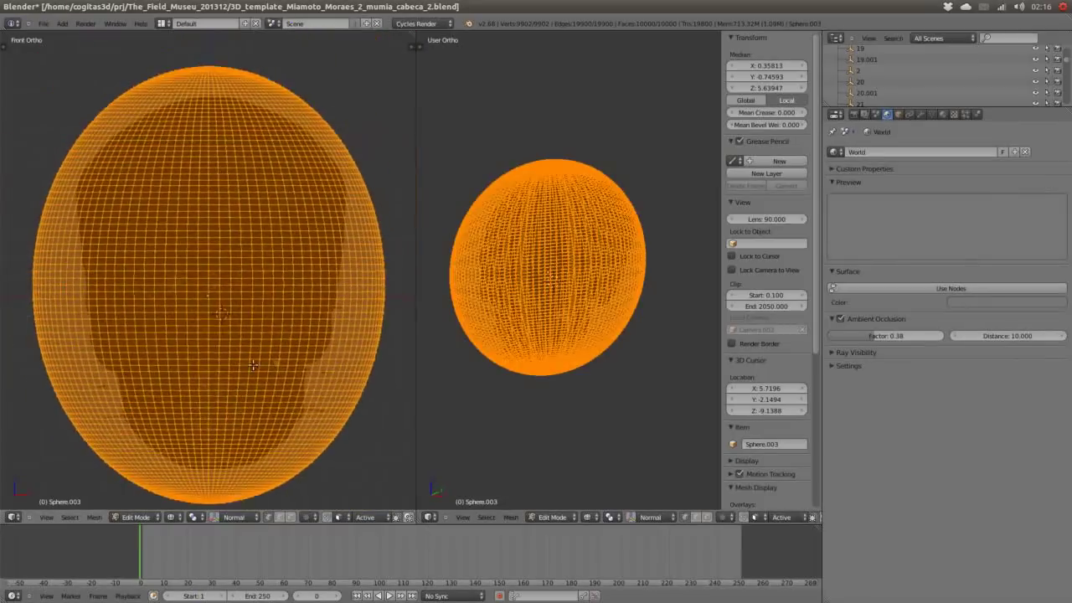
pyautogui.press('Tab')
pyautogui.moveTo(248, 353); pyautogui.dragTo(218, 318, button='middle')
pyautogui.click(921, 114)
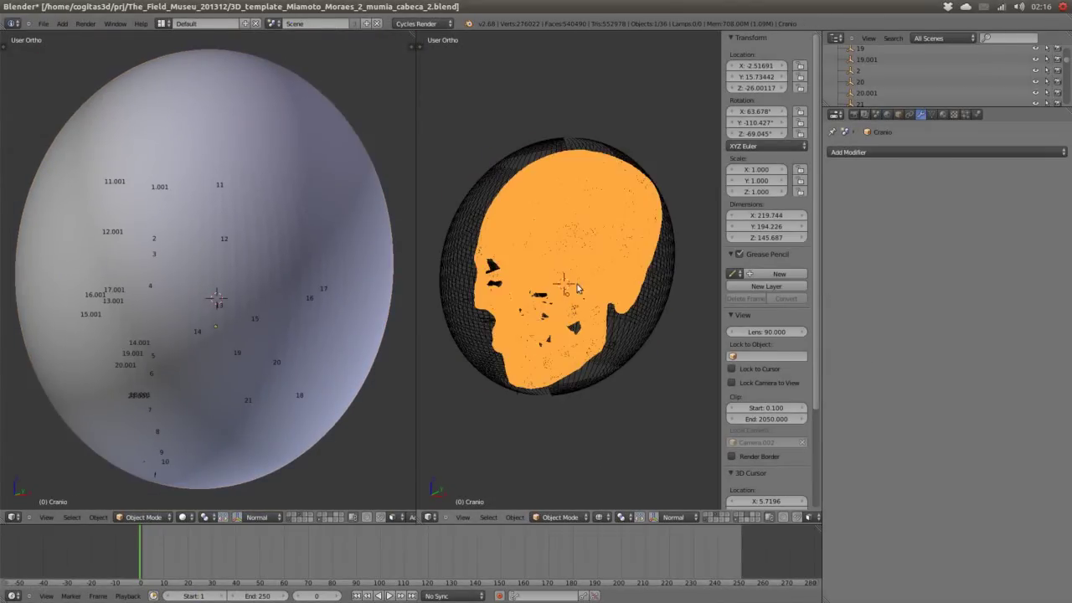
pyautogui.click(927, 152)
pyautogui.click(917, 293)
pyautogui.click(887, 217)
pyautogui.click(860, 235)
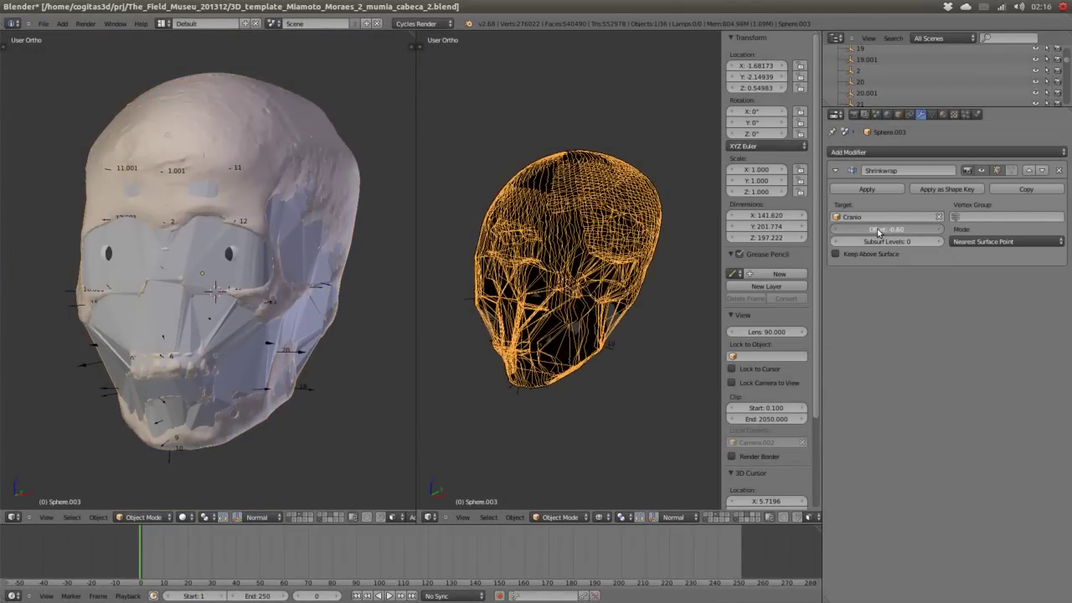
pyautogui.click(867, 189)
# - Assign the existing red material to the sphere and merge the two viewports into one
pyautogui.click(946, 151)
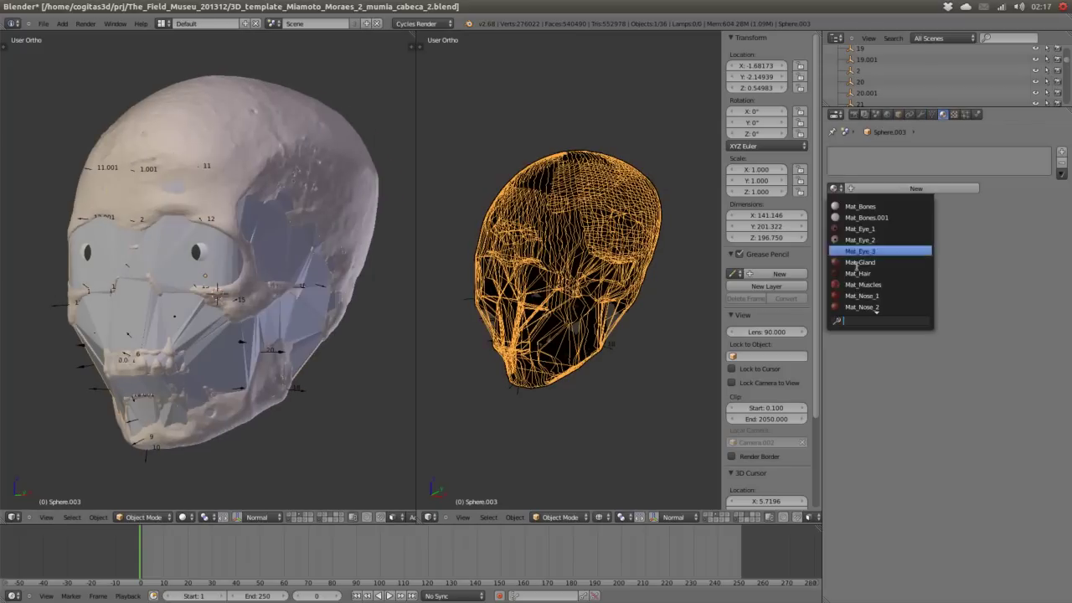
pyautogui.click(871, 247)
pyautogui.press('Tab')
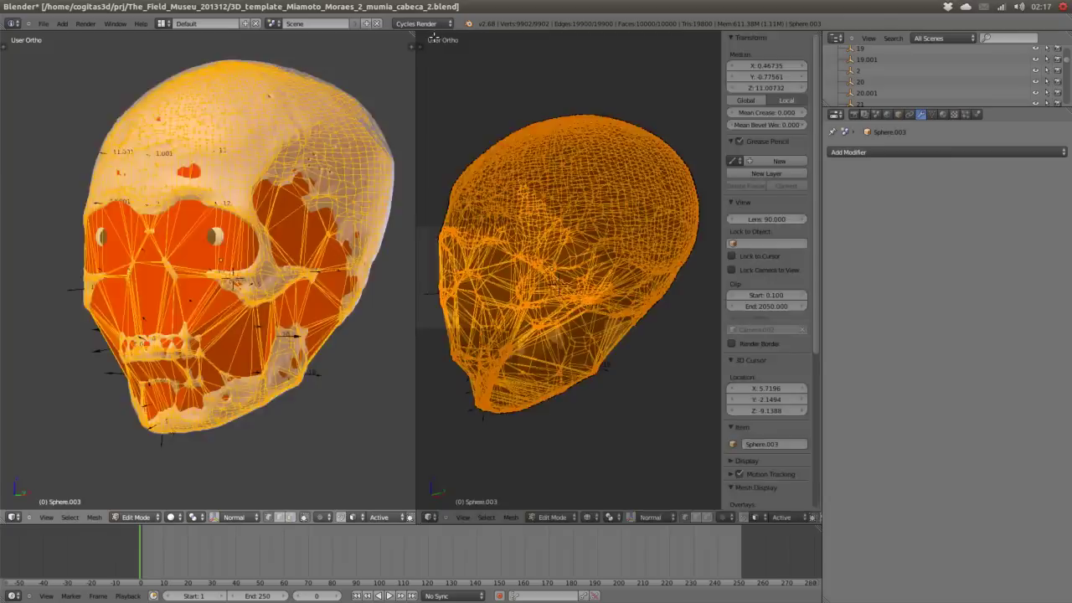
pyautogui.moveTo(421, 321); pyautogui.dragTo(662, 88)
pyautogui.press('Tab')
# - Add a Remesh modifier to the sphere and apply it
pyautogui.click(947, 152)
pyautogui.click(846, 287)
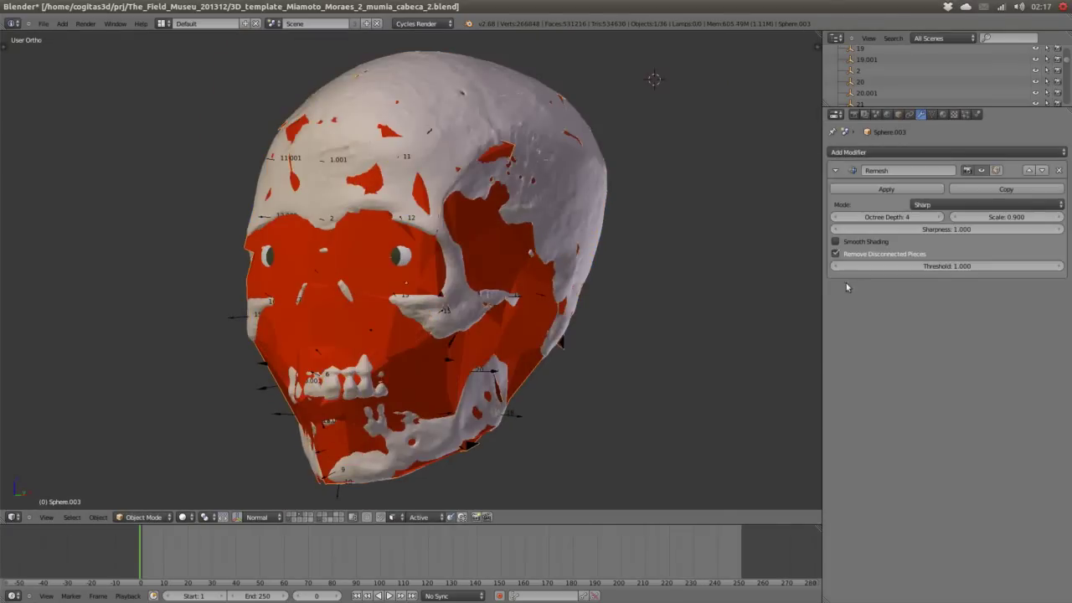
pyautogui.click(886, 188)
# - Enter Sculpt Mode, pick the Clay Strips brush and reduce its radius
pyautogui.press('t')
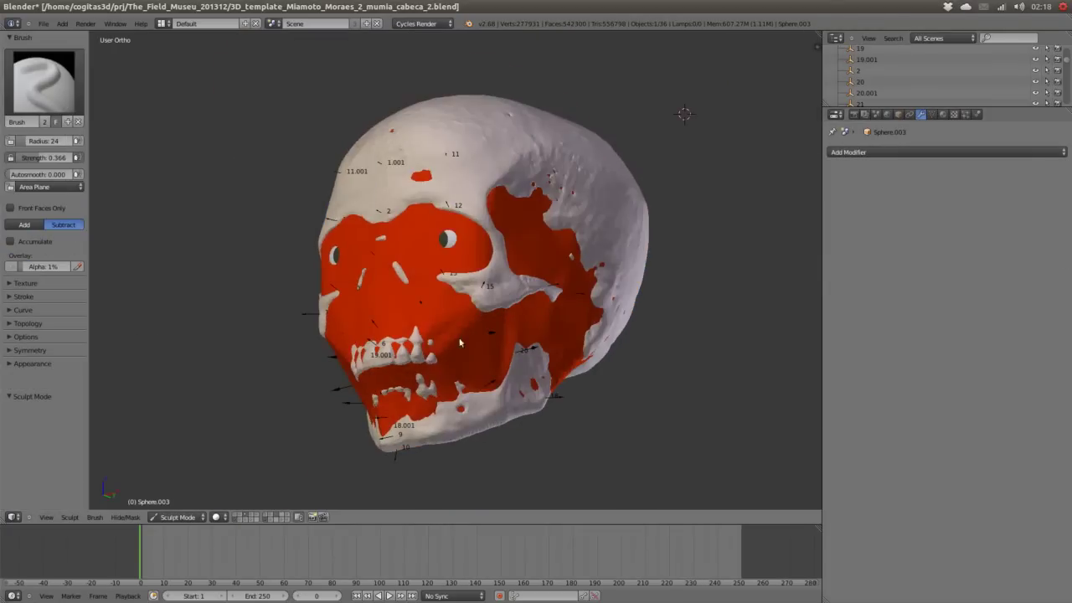
pyautogui.moveTo(463, 343)
pyautogui.mouseDown(button='middle')
pyautogui.moveTo(571, 350)
pyautogui.moveTo(554, 251)
pyautogui.mouseUp(button='middle')
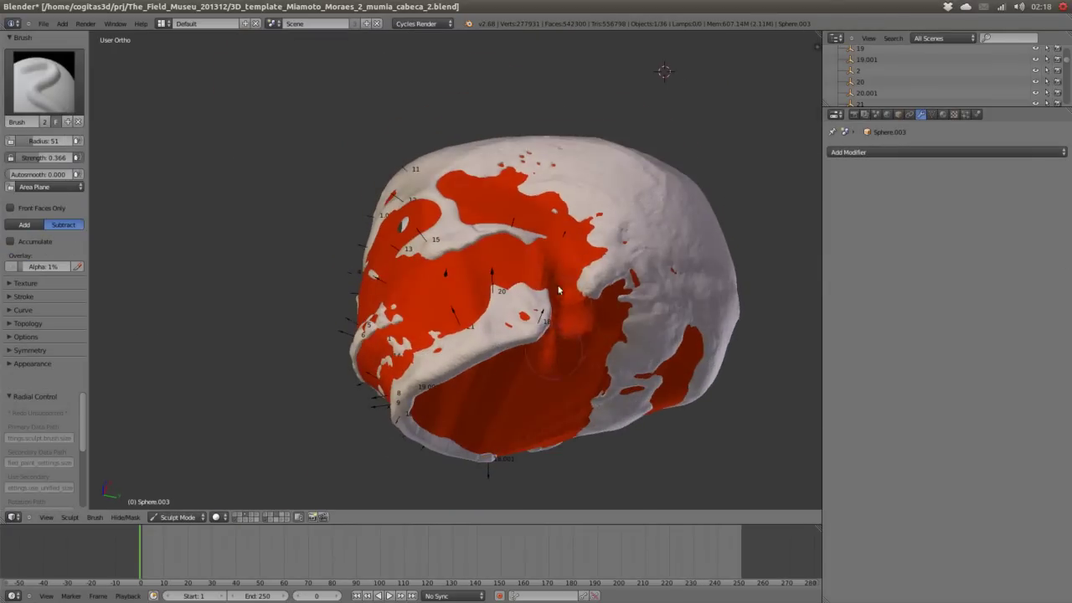
pyautogui.moveTo(558, 290); pyautogui.dragTo(536, 293, button='middle')
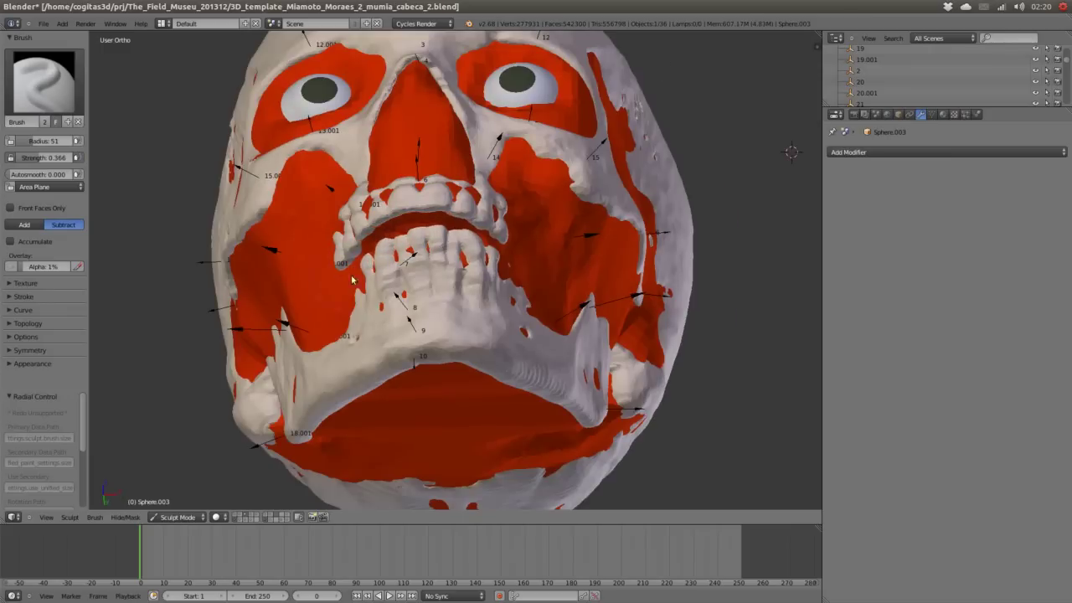
pyautogui.moveTo(351, 279); pyautogui.dragTo(318, 276, button='middle')
pyautogui.click(42, 80)
pyautogui.click(121, 166)
pyautogui.scroll(3, 385, 299)
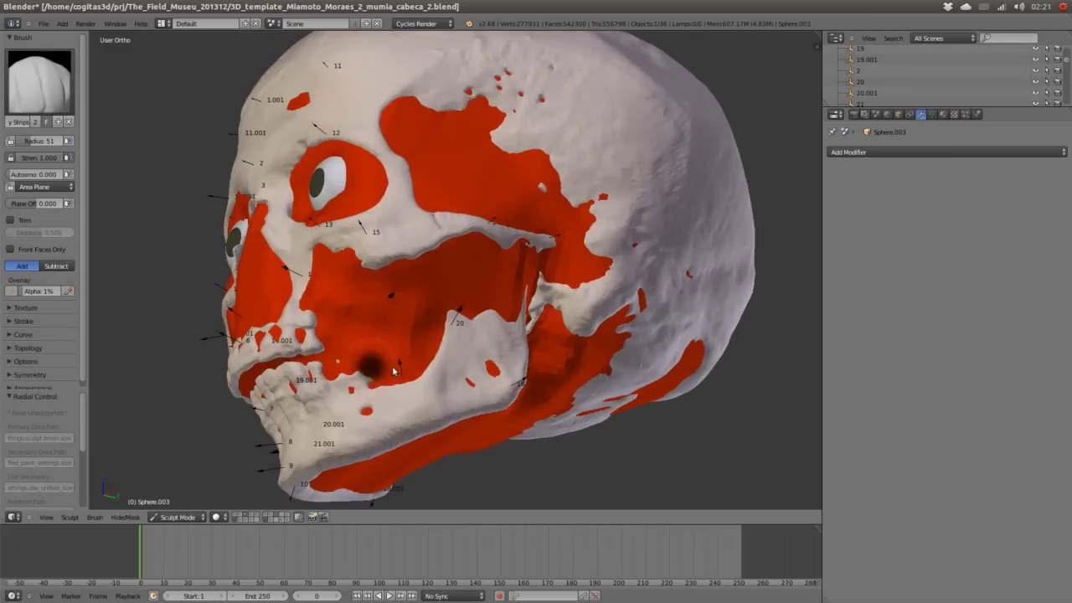
pyautogui.moveTo(392, 366)
pyautogui.mouseDown(button='middle')
pyautogui.moveTo(452, 333)
pyautogui.moveTo(409, 343)
pyautogui.moveTo(375, 280)
pyautogui.moveTo(415, 297)
pyautogui.mouseUp(button='middle')
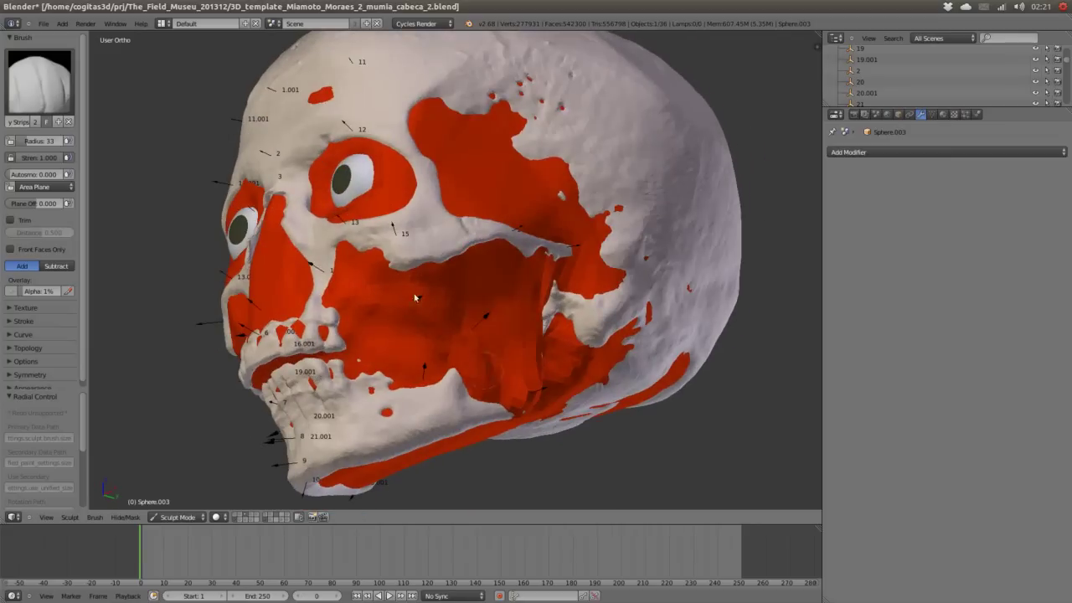
# - Sculpt muscle volumes over the temples, cheeks, nose and eyes from several angles
pyautogui.moveTo(491, 250); pyautogui.dragTo(420, 238, button='middle')
pyautogui.moveTo(374, 279)
pyautogui.mouseDown(button='middle')
pyautogui.moveTo(414, 297)
pyautogui.moveTo(503, 304)
pyautogui.moveTo(486, 327)
pyautogui.moveTo(443, 251)
pyautogui.moveTo(533, 343)
pyautogui.moveTo(377, 182)
pyautogui.mouseUp(button='middle')
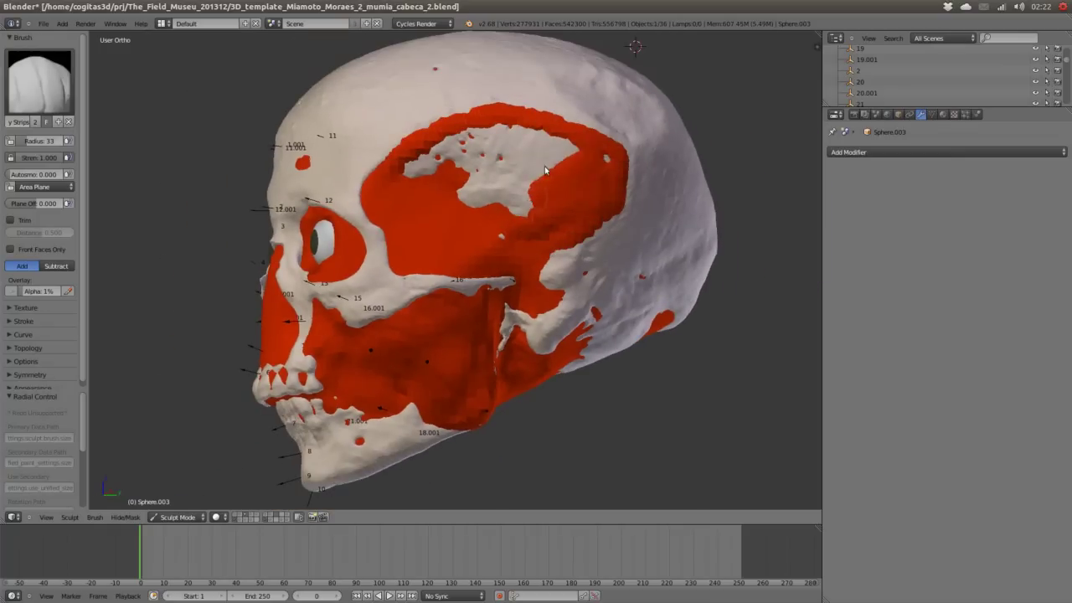
pyautogui.moveTo(474, 136)
pyautogui.mouseDown(button='middle')
pyautogui.moveTo(572, 182)
pyautogui.moveTo(526, 230)
pyautogui.moveTo(396, 194)
pyautogui.mouseUp(button='middle')
pyautogui.moveTo(527, 226)
pyautogui.mouseDown(button='middle')
pyautogui.moveTo(407, 185)
pyautogui.moveTo(506, 273)
pyautogui.moveTo(444, 325)
pyautogui.moveTo(483, 291)
pyautogui.mouseUp(button='middle')
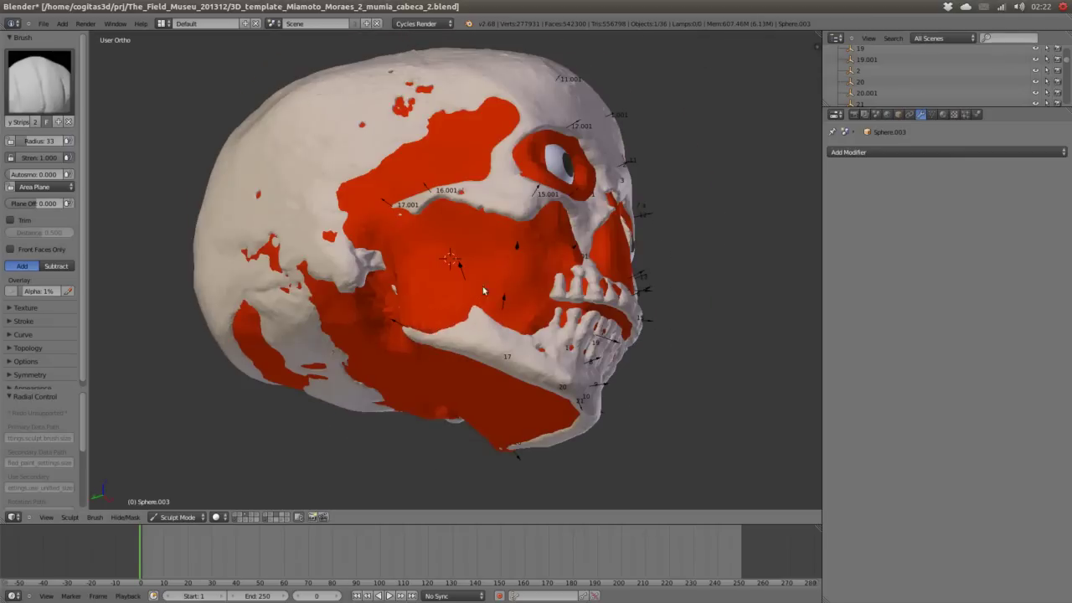
pyautogui.moveTo(462, 329)
pyautogui.mouseDown(button='middle')
pyautogui.moveTo(402, 344)
pyautogui.moveTo(428, 299)
pyautogui.moveTo(335, 369)
pyautogui.moveTo(477, 172)
pyautogui.mouseUp(button='middle')
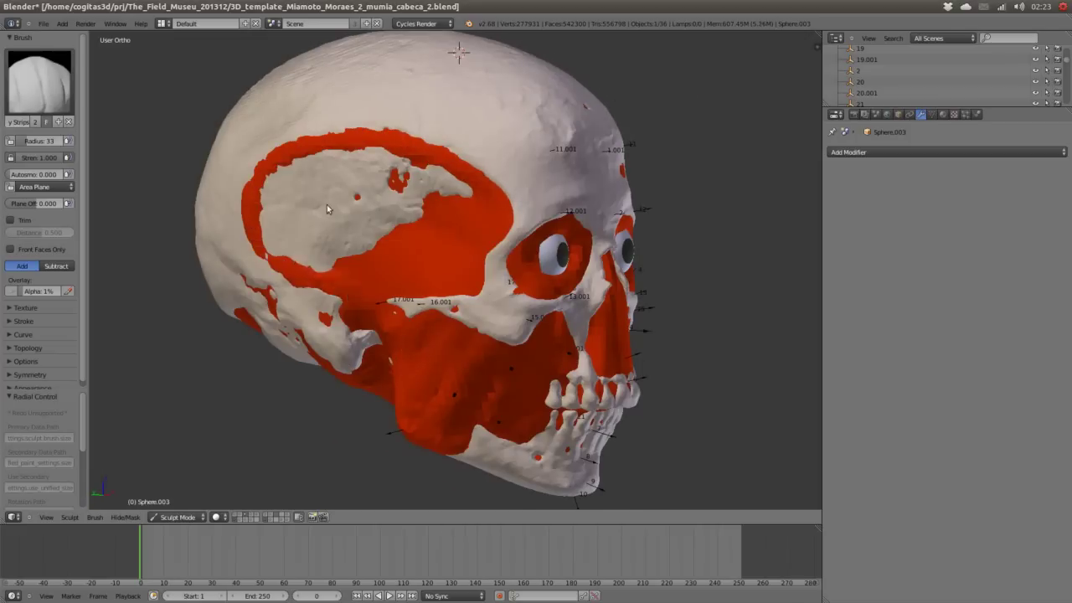
pyautogui.moveTo(326, 209); pyautogui.dragTo(293, 222, button='middle')
pyautogui.moveTo(293, 222); pyautogui.dragTo(444, 177)
pyautogui.moveTo(460, 189); pyautogui.dragTo(350, 197, button='middle')
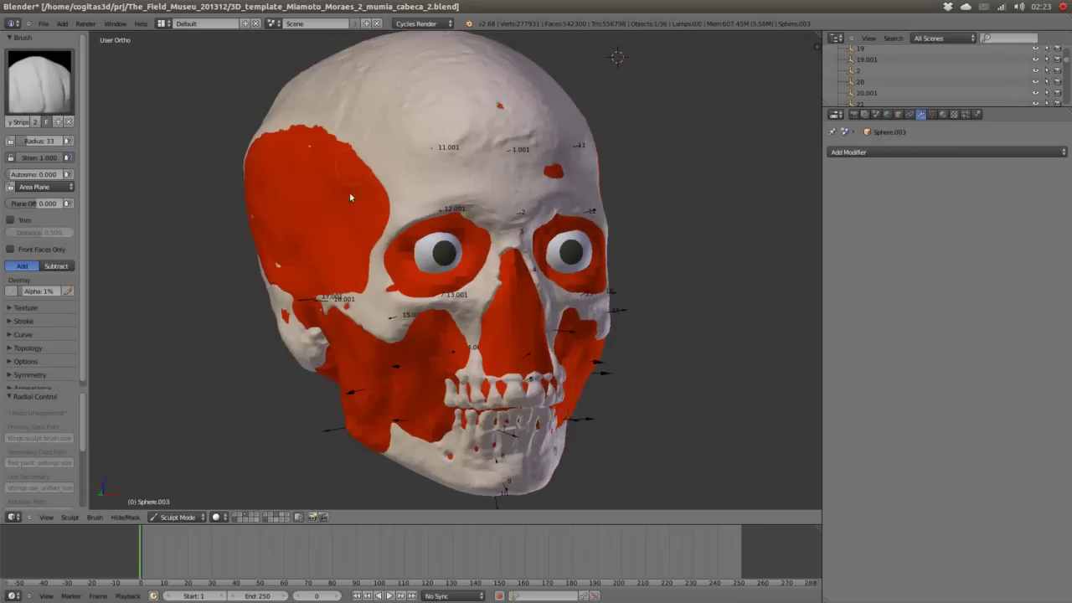
pyautogui.moveTo(251, 195)
pyautogui.mouseDown(button='middle')
pyautogui.moveTo(279, 159)
pyautogui.moveTo(295, 245)
pyautogui.moveTo(409, 259)
pyautogui.mouseUp(button='middle')
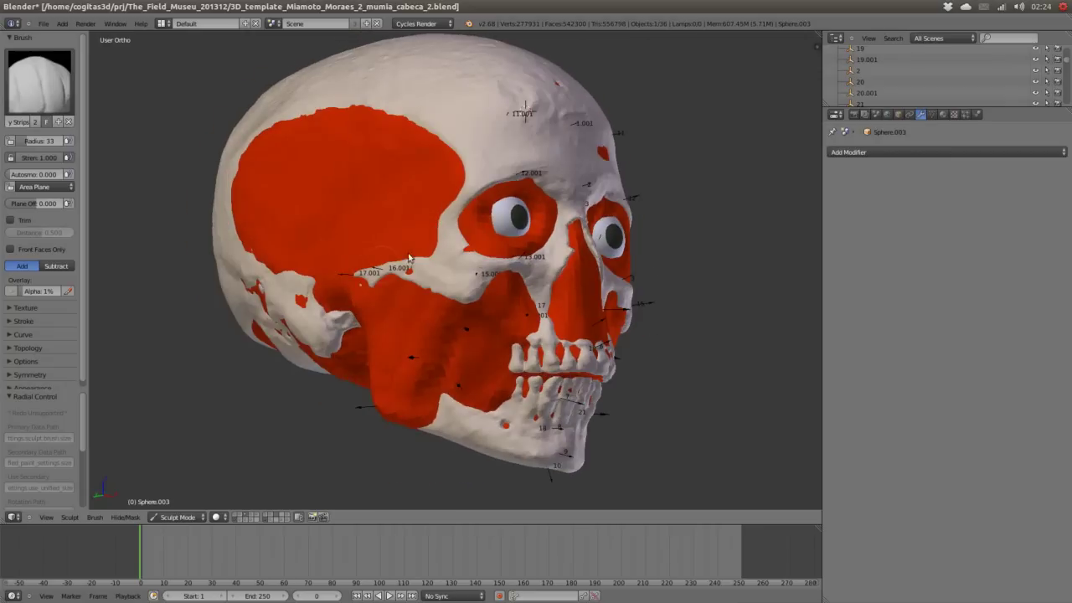
pyautogui.moveTo(331, 226); pyautogui.dragTo(357, 270, button='middle')
pyautogui.scroll(3, 357, 271)
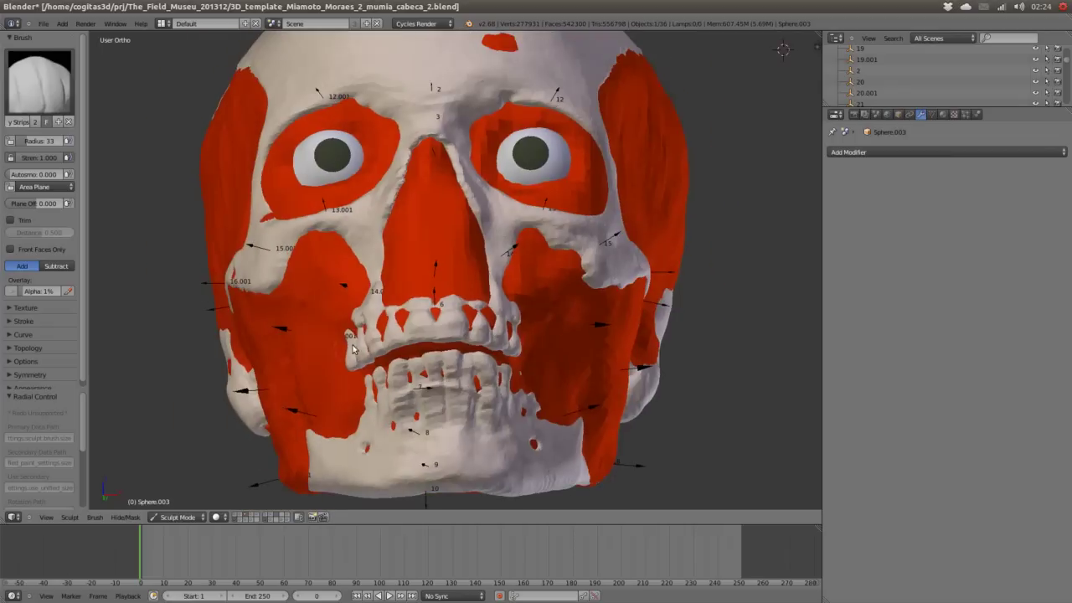
pyautogui.moveTo(465, 326)
pyautogui.mouseDown(button='middle')
pyautogui.moveTo(354, 387)
pyautogui.moveTo(388, 390)
pyautogui.moveTo(403, 342)
pyautogui.moveTo(381, 343)
pyautogui.moveTo(498, 355)
pyautogui.moveTo(352, 417)
pyautogui.moveTo(429, 355)
pyautogui.moveTo(427, 377)
pyautogui.mouseUp(button='middle')
pyautogui.scroll(-3, 386, 408)
pyautogui.moveTo(413, 340)
pyautogui.mouseDown(button='middle')
pyautogui.moveTo(469, 345)
pyautogui.moveTo(353, 334)
pyautogui.moveTo(338, 371)
pyautogui.moveTo(441, 388)
pyautogui.moveTo(518, 327)
pyautogui.moveTo(478, 363)
pyautogui.moveTo(387, 314)
pyautogui.moveTo(394, 358)
pyautogui.moveTo(377, 317)
pyautogui.moveTo(453, 333)
pyautogui.moveTo(551, 412)
pyautogui.moveTo(536, 385)
pyautogui.moveTo(469, 360)
pyautogui.moveTo(503, 344)
pyautogui.moveTo(490, 329)
pyautogui.moveTo(503, 352)
pyautogui.moveTo(482, 365)
pyautogui.mouseUp(button='middle')
pyautogui.scroll(2, 494, 356)
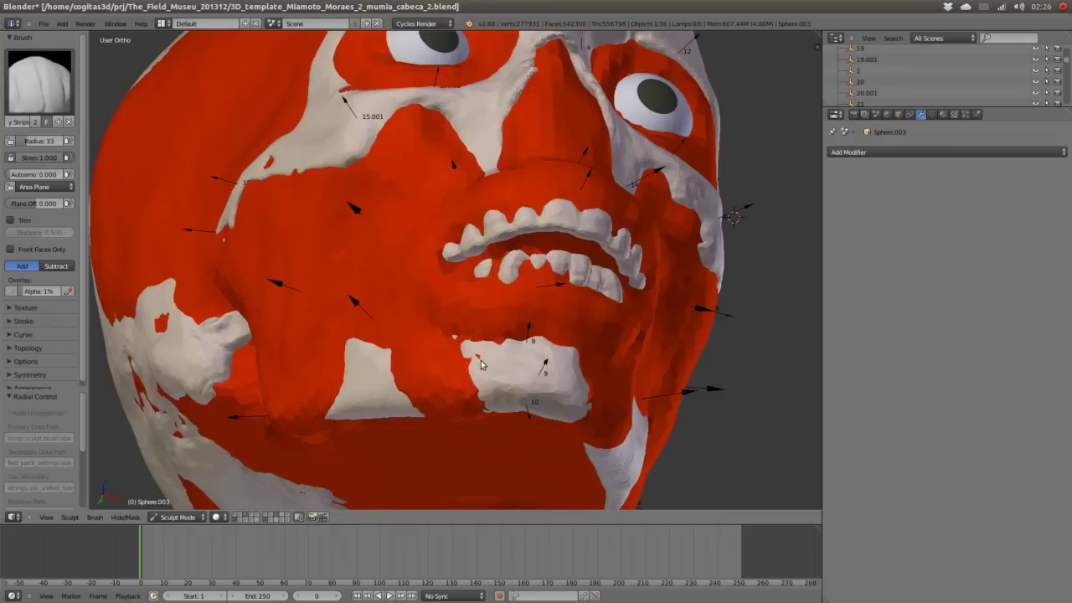
pyautogui.scroll(-3, 466, 355)
pyautogui.scroll(-2, 421, 332)
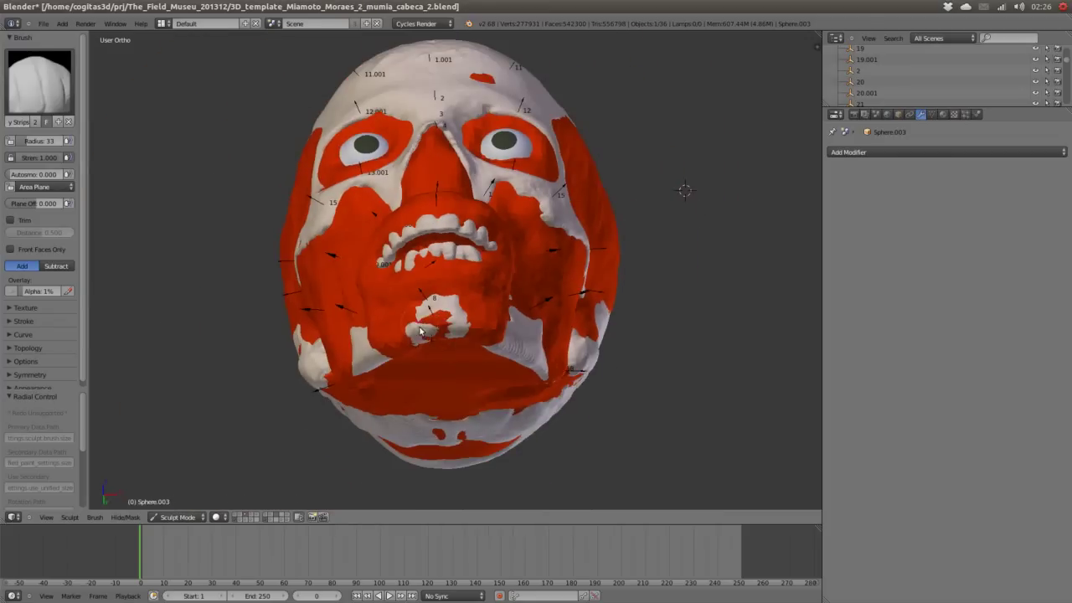
pyautogui.moveTo(445, 309)
pyautogui.mouseDown(button='middle')
pyautogui.moveTo(361, 395)
pyautogui.moveTo(409, 437)
pyautogui.mouseUp(button='middle')
# - Add a Multiresolution modifier and sculpt the temporalis muscle over the temple
pyautogui.click(848, 151)
pyautogui.click(838, 270)
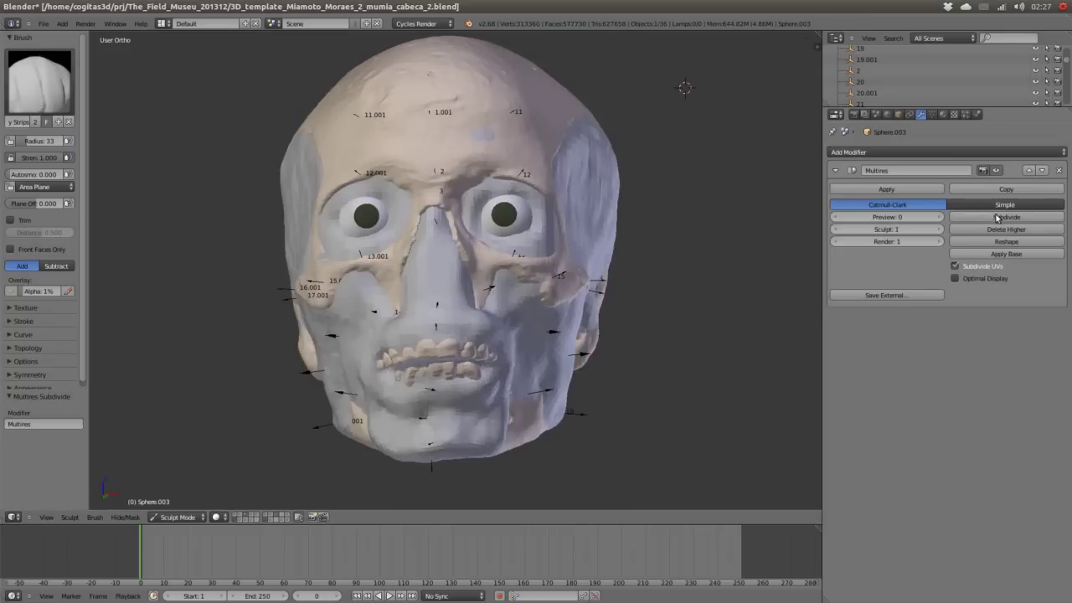
pyautogui.moveTo(520, 318)
pyautogui.mouseDown(button='middle')
pyautogui.moveTo(476, 314)
pyautogui.moveTo(535, 207)
pyautogui.mouseUp(button='middle')
pyautogui.scroll(2, 476, 314)
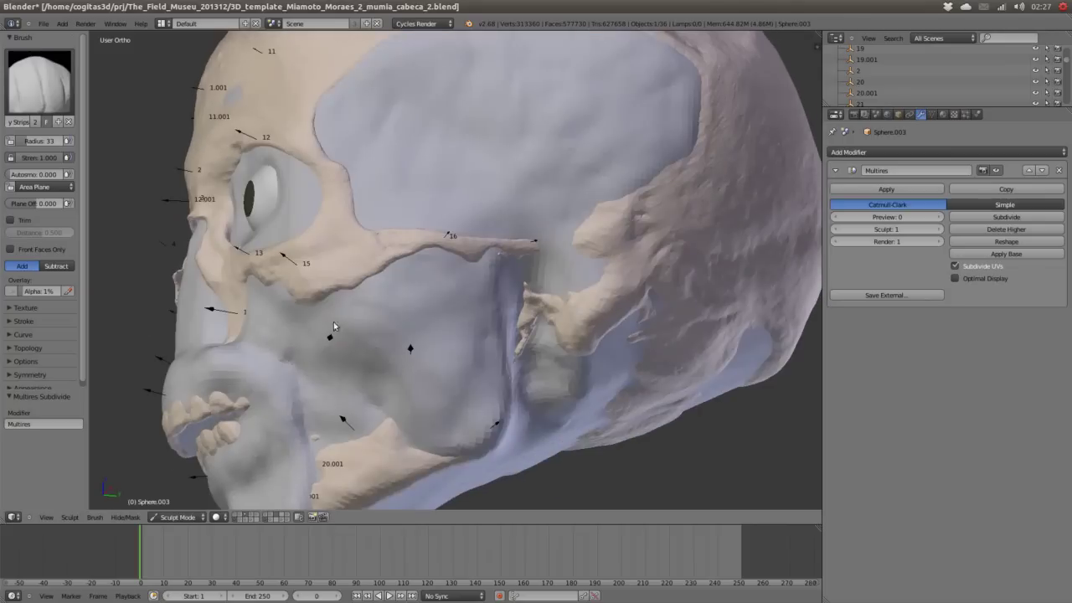
pyautogui.moveTo(400, 285)
pyautogui.mouseDown(button='middle')
pyautogui.moveTo(472, 301)
pyautogui.moveTo(510, 354)
pyautogui.moveTo(426, 326)
pyautogui.mouseUp(button='middle')
pyautogui.moveTo(399, 232)
pyautogui.mouseDown(button='middle')
pyautogui.moveTo(579, 310)
pyautogui.moveTo(527, 274)
pyautogui.mouseUp(button='middle')
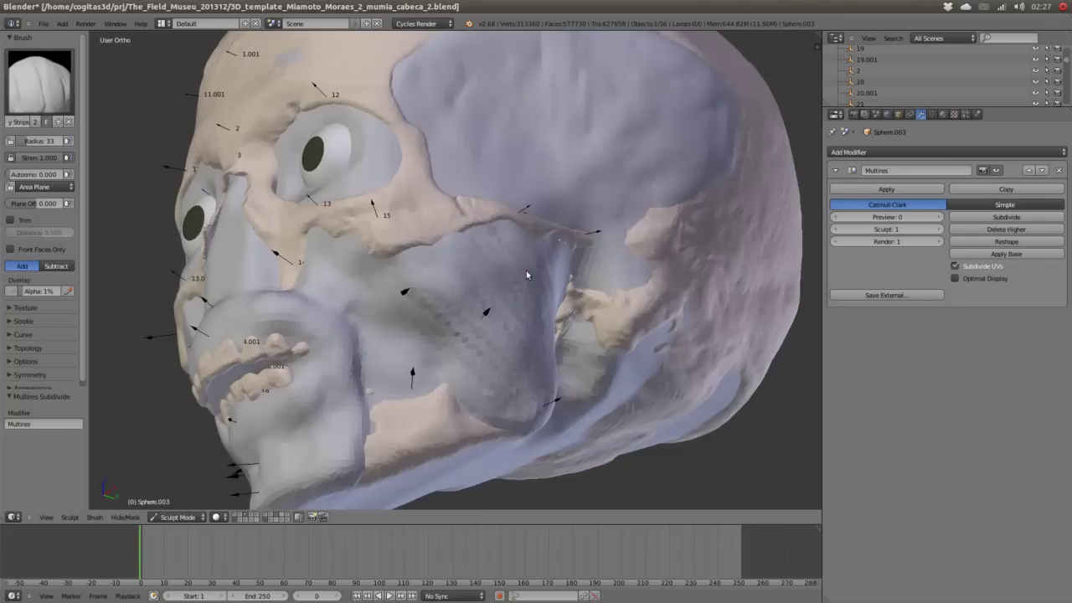
pyautogui.moveTo(458, 319)
pyautogui.mouseDown(button='middle')
pyautogui.moveTo(387, 288)
pyautogui.moveTo(396, 248)
pyautogui.moveTo(437, 289)
pyautogui.moveTo(540, 298)
pyautogui.mouseUp(button='middle')
pyautogui.scroll(-4, 398, 248)
pyautogui.scroll(5, 407, 232)
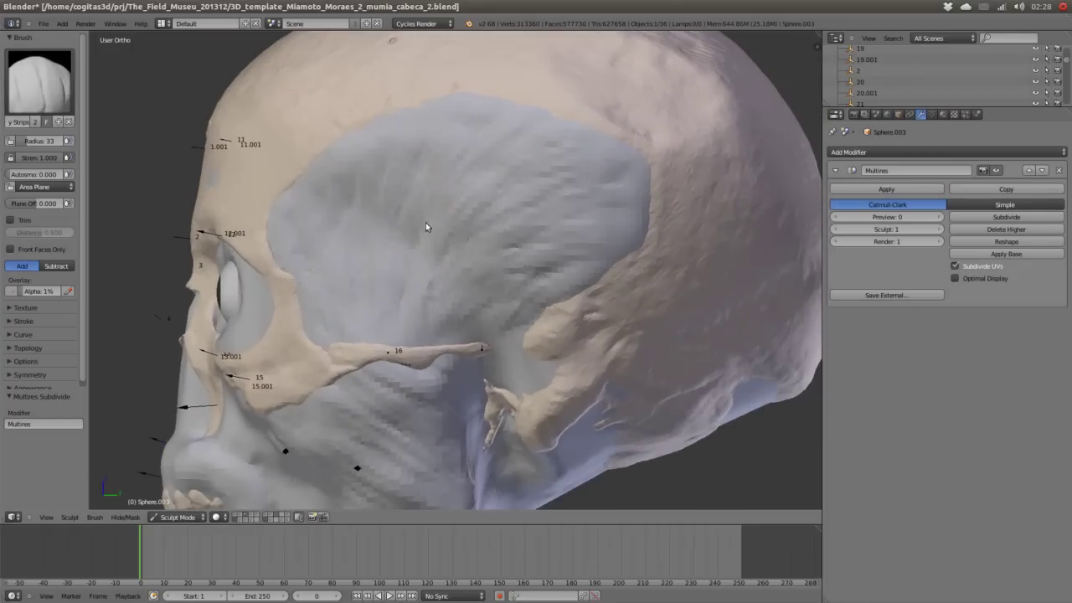
# - Sculpt fibre-like masseter strokes along the cheek and jaw on both sides
pyautogui.moveTo(425, 226); pyautogui.dragTo(541, 252, button='middle')
pyautogui.moveTo(547, 315)
pyautogui.mouseDown(button='middle')
pyautogui.moveTo(663, 317)
pyautogui.moveTo(497, 317)
pyautogui.mouseUp(button='middle')
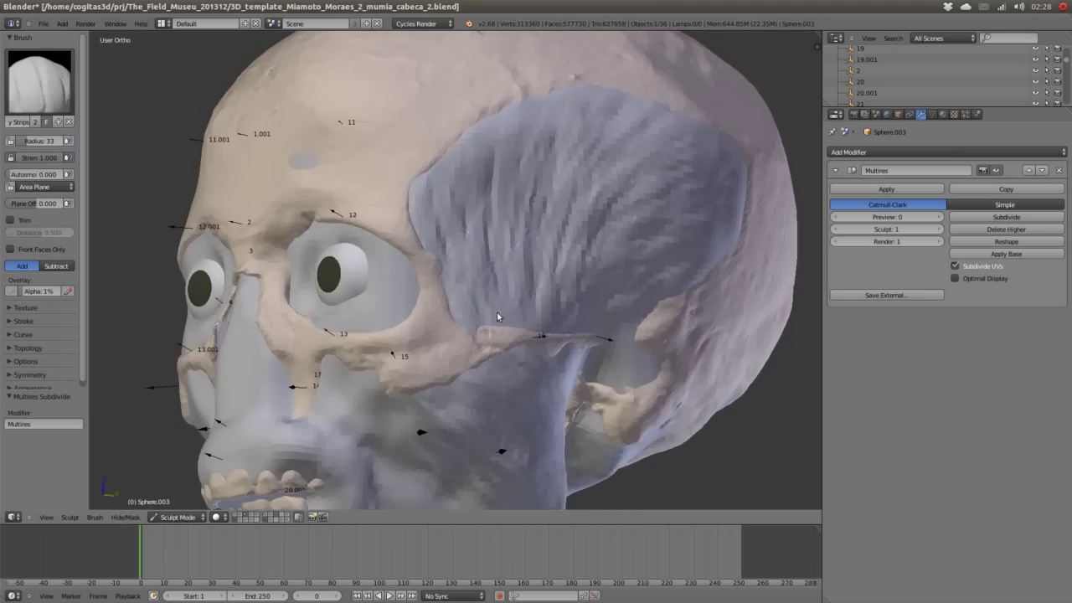
pyautogui.moveTo(613, 303)
pyautogui.mouseDown(button='middle')
pyautogui.moveTo(548, 234)
pyautogui.moveTo(465, 282)
pyautogui.moveTo(490, 394)
pyautogui.moveTo(486, 279)
pyautogui.moveTo(545, 239)
pyautogui.moveTo(363, 268)
pyautogui.mouseUp(button='middle')
pyautogui.scroll(2, 308, 230)
pyautogui.scroll(2, 371, 304)
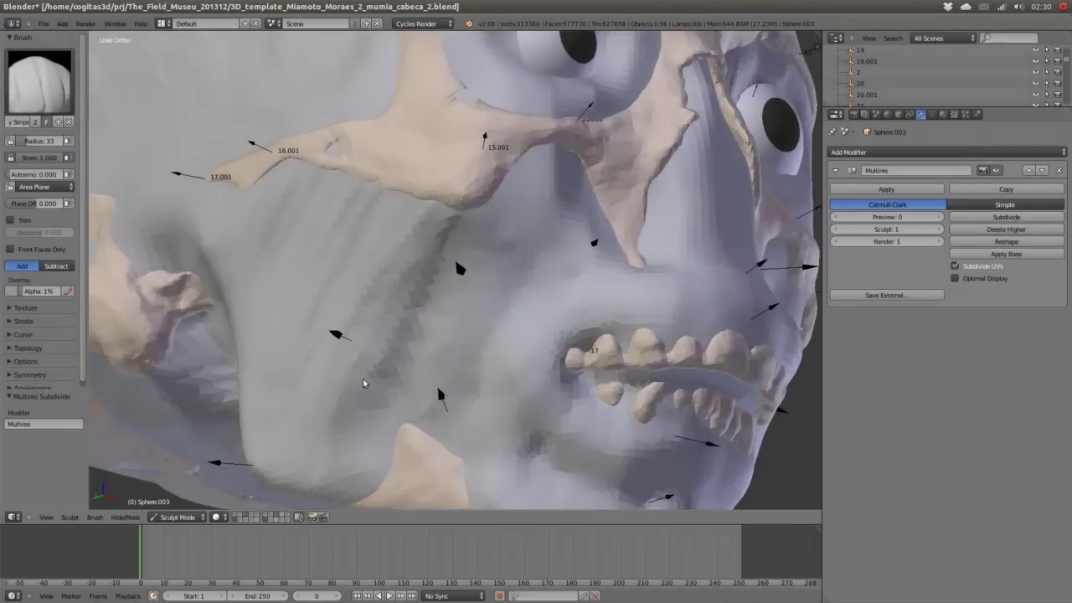
pyautogui.scroll(2, 366, 382)
pyautogui.scroll(2, 411, 232)
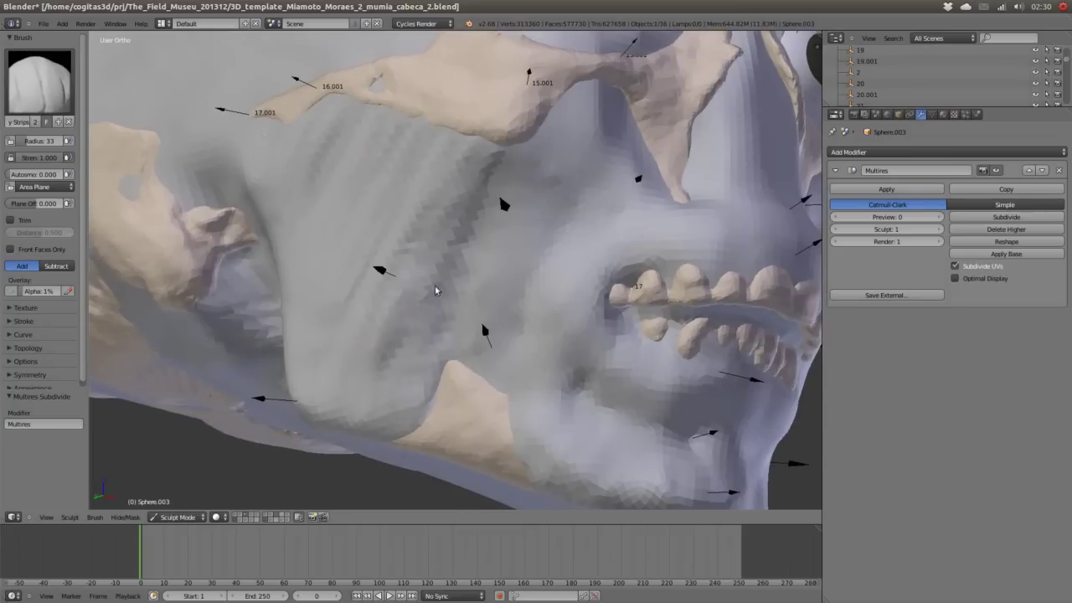
pyautogui.moveTo(436, 289)
pyautogui.mouseDown(button='middle')
pyautogui.moveTo(535, 338)
pyautogui.moveTo(351, 343)
pyautogui.moveTo(453, 237)
pyautogui.mouseUp(button='middle')
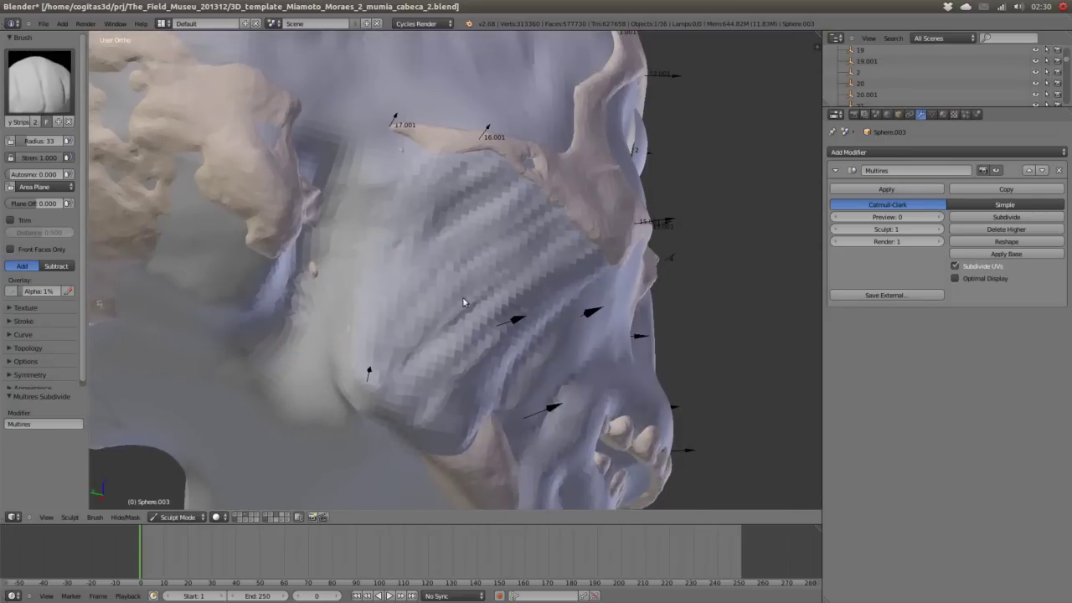
pyautogui.moveTo(481, 322); pyautogui.dragTo(620, 311, button='middle')
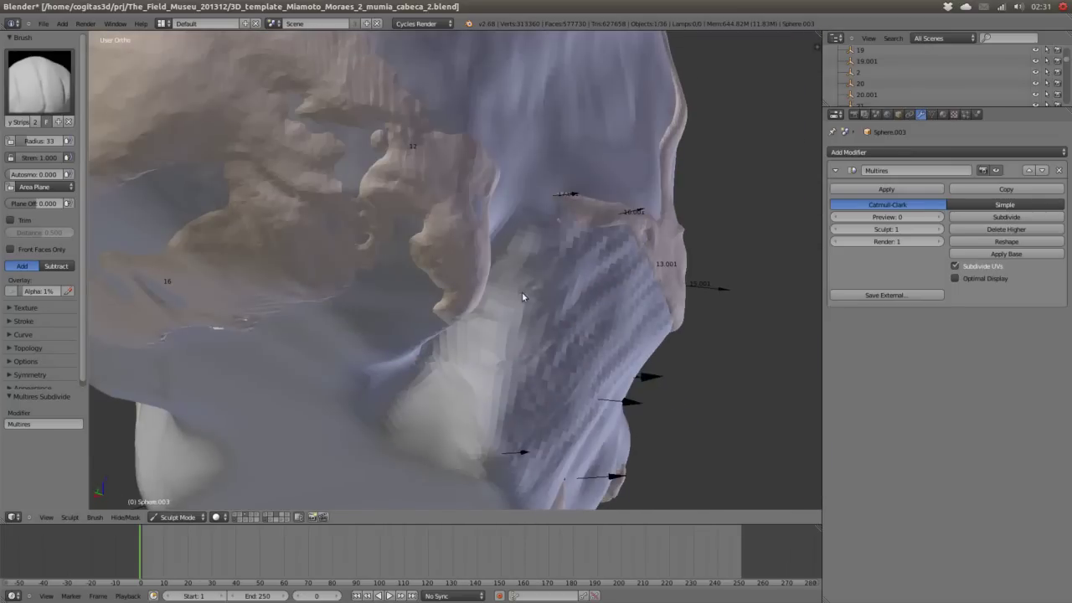
pyautogui.moveTo(522, 296)
pyautogui.mouseDown(button='middle')
pyautogui.moveTo(311, 280)
pyautogui.moveTo(258, 409)
pyautogui.moveTo(360, 378)
pyautogui.moveTo(355, 244)
pyautogui.mouseUp(button='middle')
pyautogui.scroll(2, 357, 251)
pyautogui.scroll(2, 272, 289)
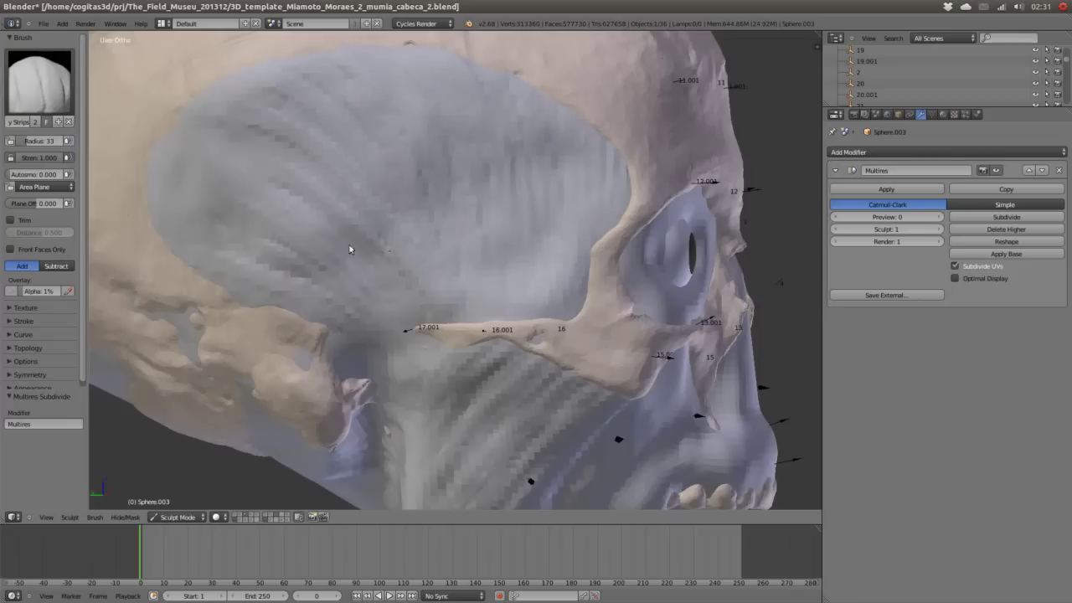
pyautogui.moveTo(256, 290); pyautogui.dragTo(283, 126, button='middle')
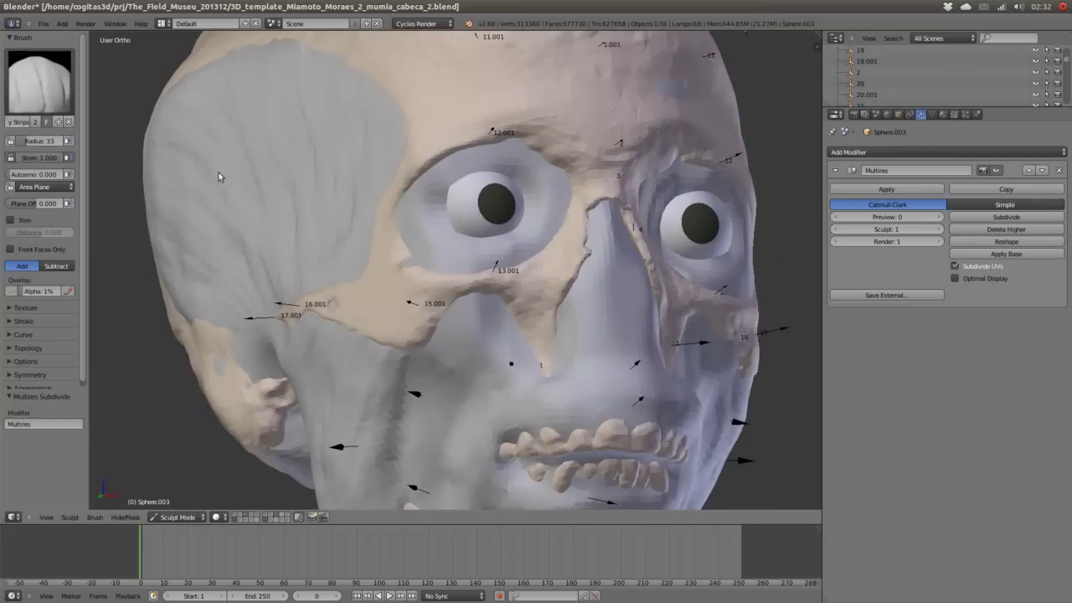
# - Sculpt strap-like zygomatic muscles running from the cheekbones down toward the mouth
pyautogui.moveTo(219, 176)
pyautogui.mouseDown(button='middle')
pyautogui.moveTo(270, 149)
pyautogui.moveTo(228, 296)
pyautogui.mouseUp(button='middle')
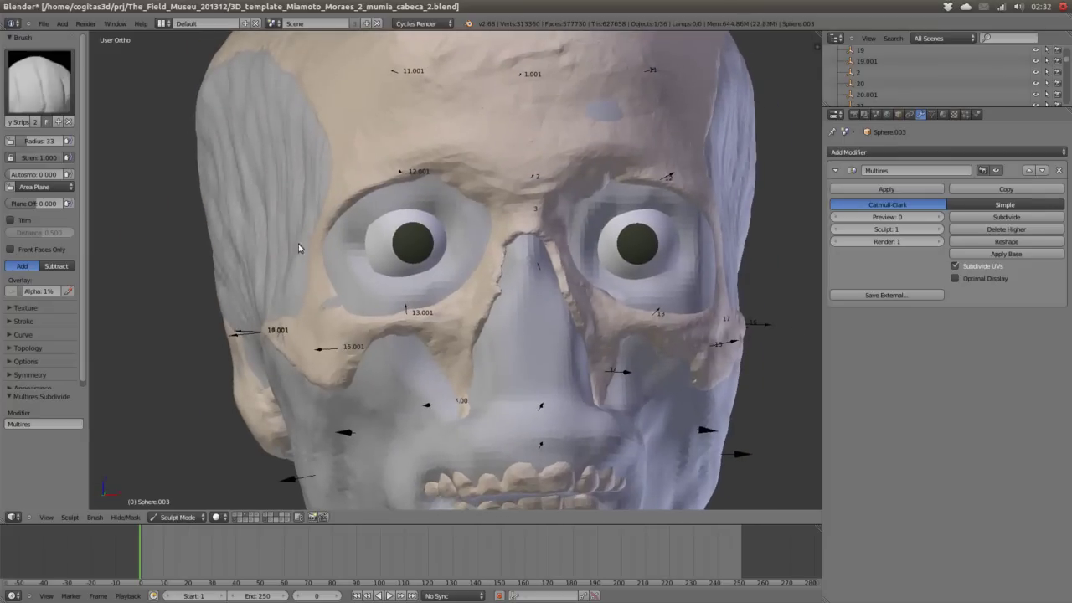
pyautogui.scroll(-3, 298, 248)
pyautogui.scroll(-2, 352, 293)
pyautogui.scroll(6, 428, 338)
pyautogui.moveTo(428, 338); pyautogui.dragTo(505, 295, button='middle')
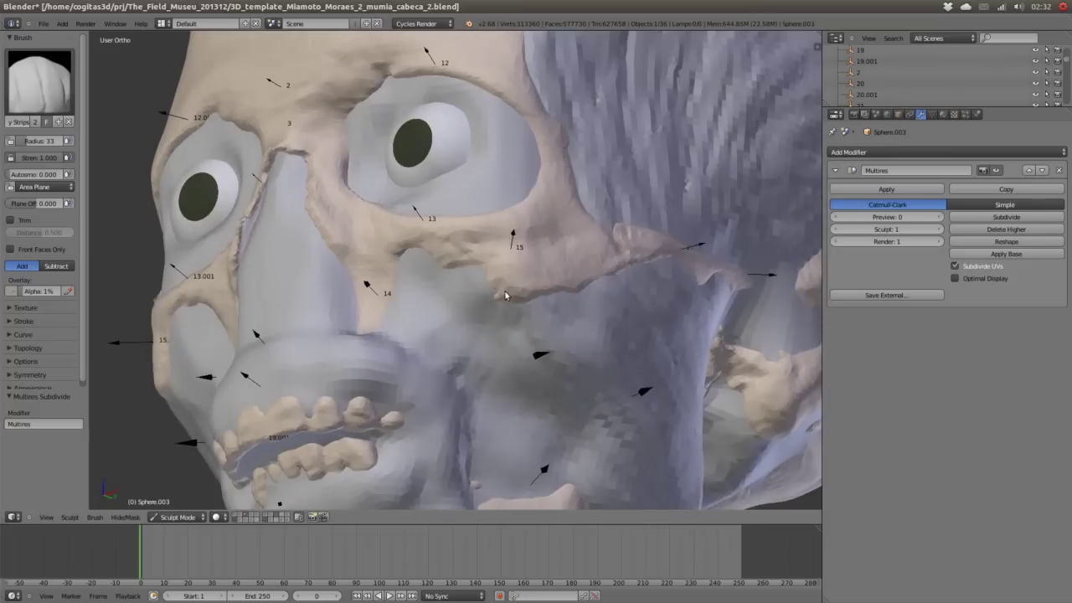
pyautogui.moveTo(504, 352); pyautogui.dragTo(589, 272, button='middle')
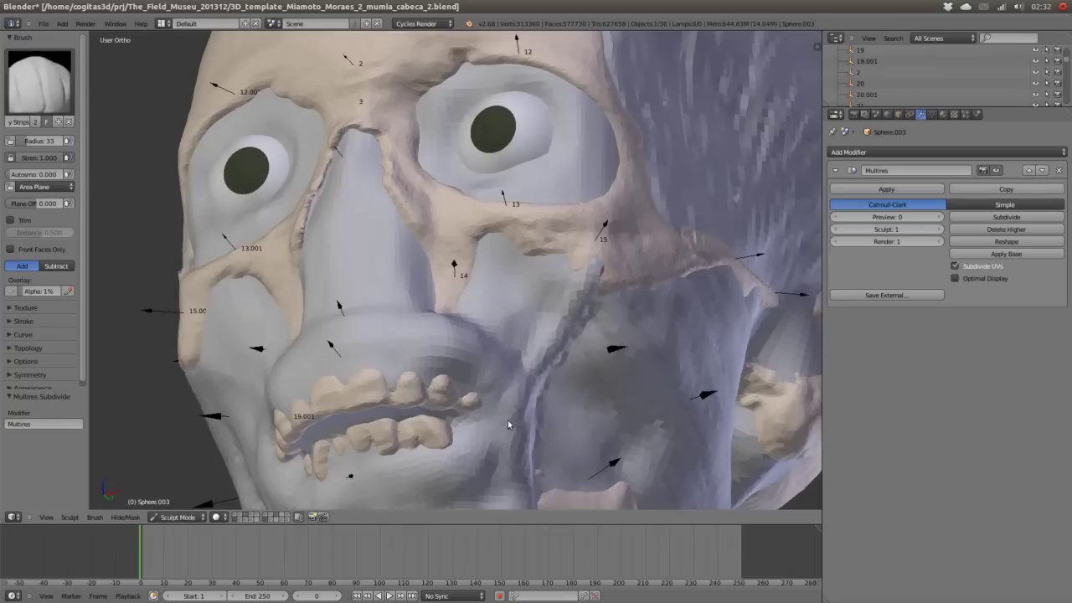
pyautogui.moveTo(507, 421); pyautogui.dragTo(411, 256, button='middle')
pyautogui.moveTo(509, 365)
pyautogui.mouseDown(button='middle')
pyautogui.moveTo(491, 336)
pyautogui.moveTo(444, 369)
pyautogui.moveTo(435, 392)
pyautogui.mouseUp(button='middle')
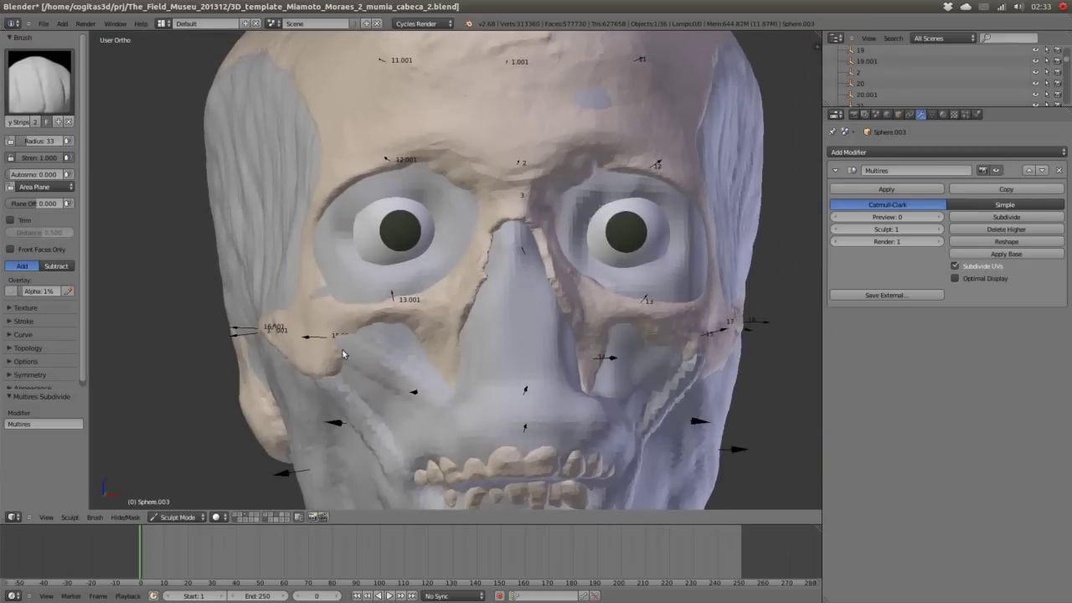
pyautogui.moveTo(335, 348)
pyautogui.mouseDown(button='middle')
pyautogui.moveTo(636, 352)
pyautogui.moveTo(586, 355)
pyautogui.mouseUp(button='middle')
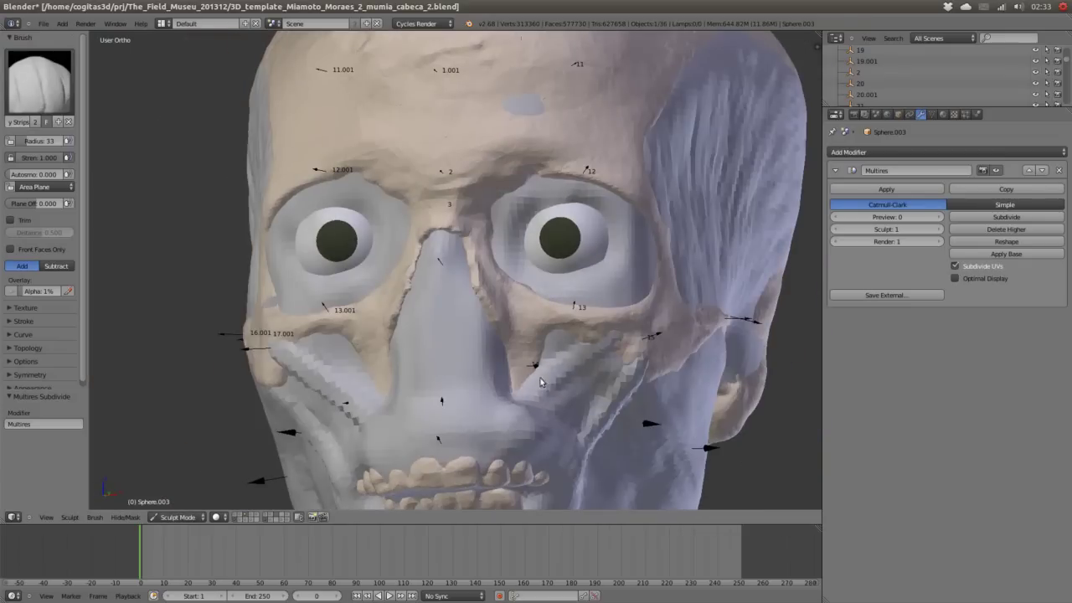
pyautogui.moveTo(541, 382); pyautogui.dragTo(374, 341, button='middle')
pyautogui.moveTo(432, 283)
pyautogui.mouseDown(button='middle')
pyautogui.moveTo(268, 335)
pyautogui.moveTo(412, 305)
pyautogui.moveTo(423, 368)
pyautogui.moveTo(529, 397)
pyautogui.moveTo(457, 350)
pyautogui.moveTo(528, 428)
pyautogui.moveTo(492, 275)
pyautogui.moveTo(520, 404)
pyautogui.moveTo(446, 370)
pyautogui.moveTo(395, 398)
pyautogui.moveTo(479, 287)
pyautogui.moveTo(398, 400)
pyautogui.mouseUp(button='middle')
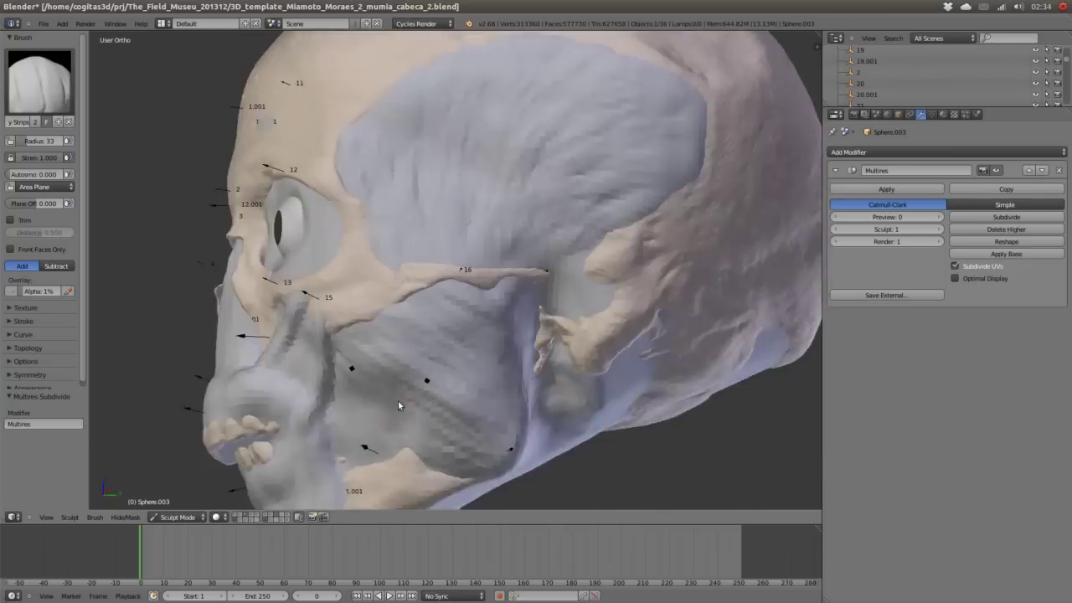
# - In front view, sculpt concentric orbicularis oculi rings around both eye sockets
pyautogui.press('KP_1')
pyautogui.scroll(3, 340, 256)
pyautogui.scroll(2, 340, 256)
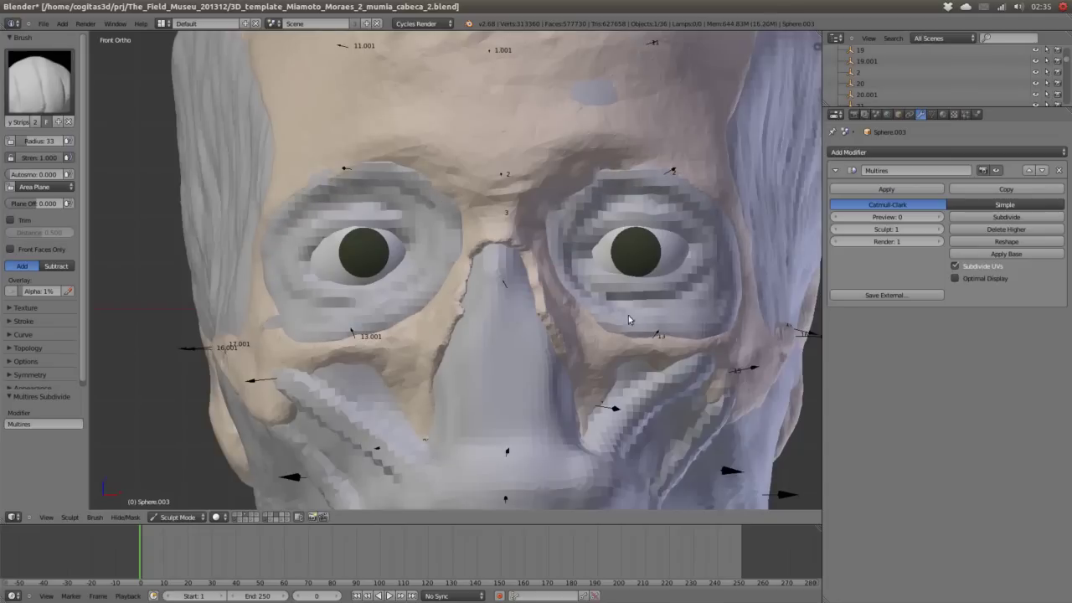
pyautogui.moveTo(628, 319); pyautogui.dragTo(553, 301, button='middle')
pyautogui.moveTo(639, 302); pyautogui.dragTo(603, 218, button='middle')
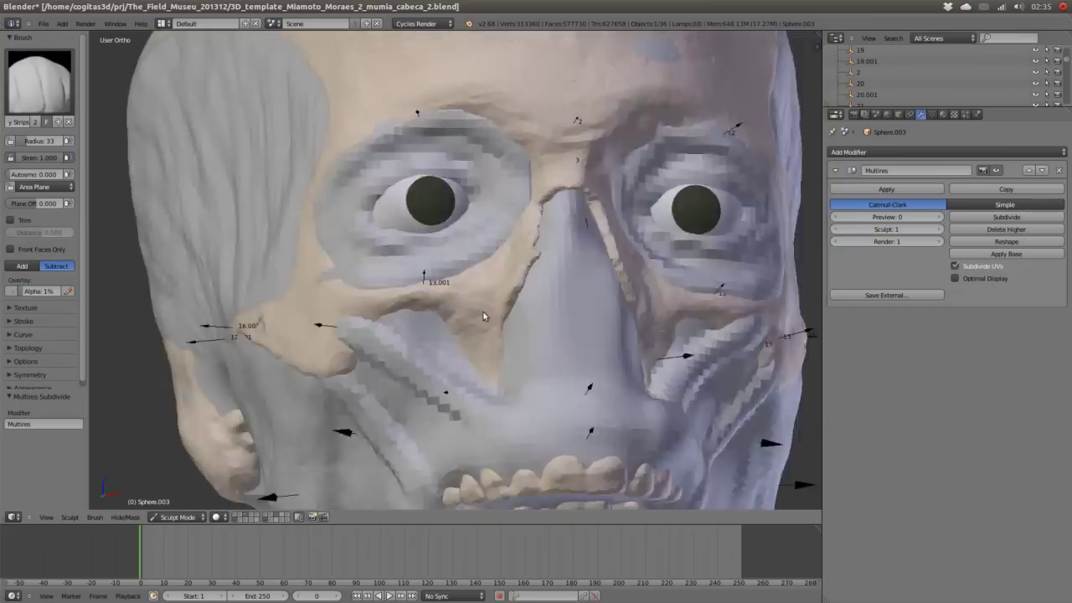
pyautogui.click(39, 81)
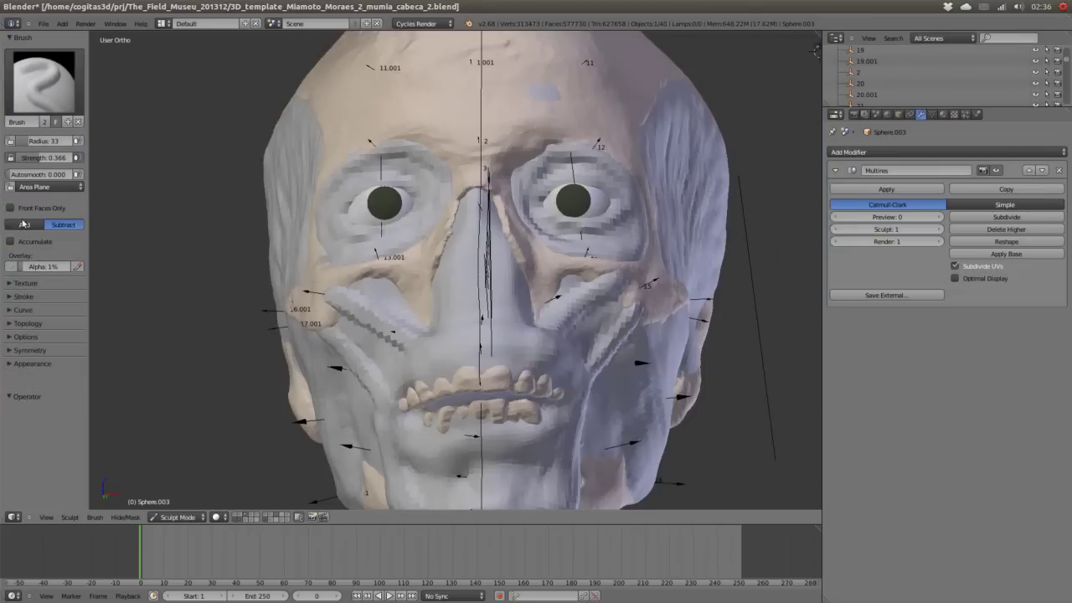
# - Set the sculpt brush to Add, then switch to the Polish brush
pyautogui.click(23, 224)
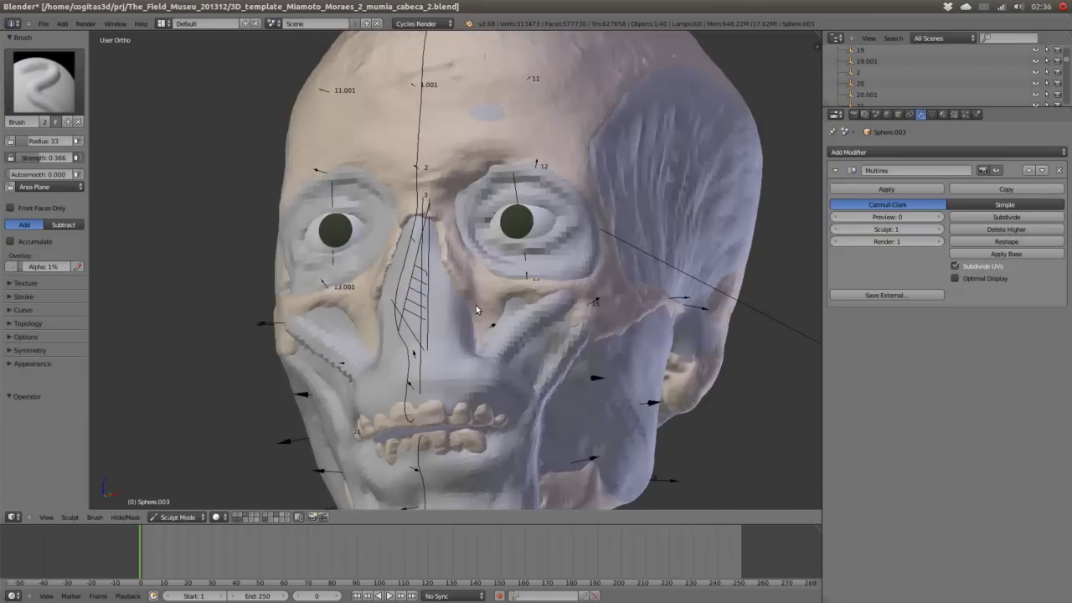
pyautogui.moveTo(459, 263); pyautogui.dragTo(372, 295, button='middle')
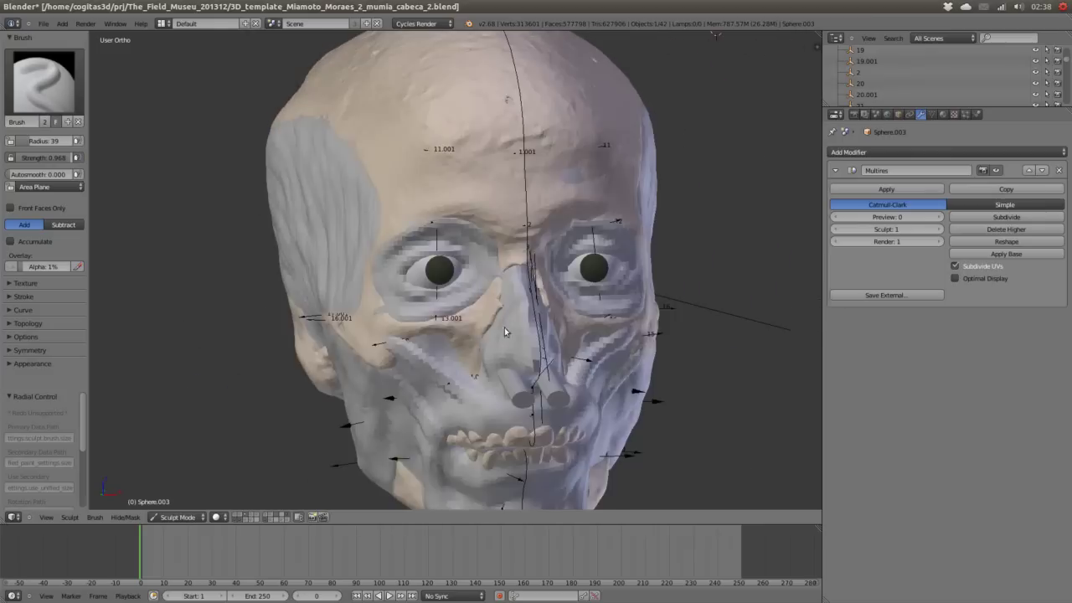
pyautogui.click(40, 90)
pyautogui.click(299, 142)
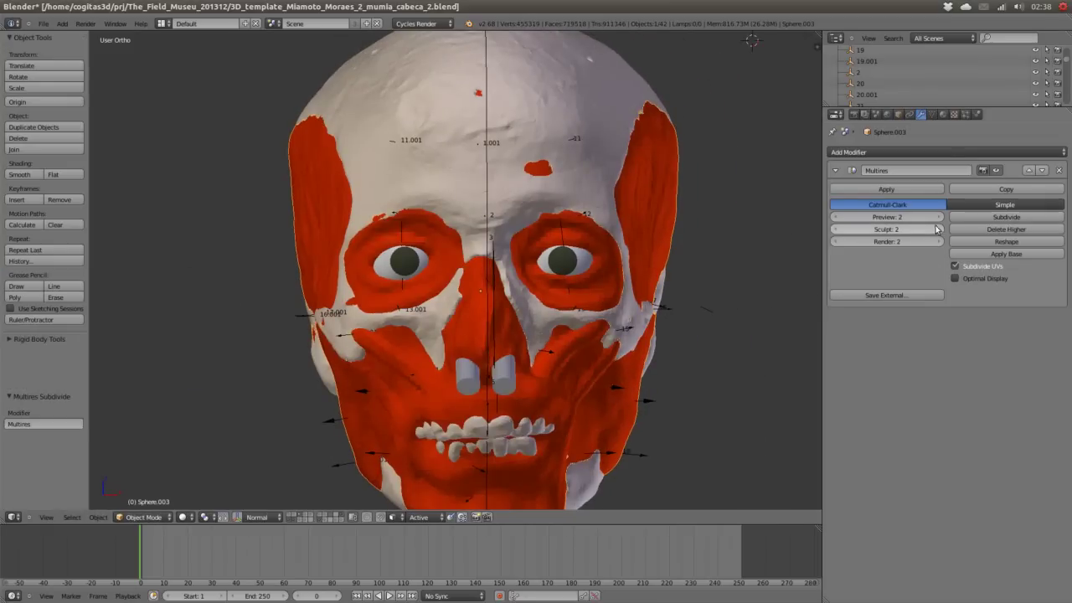
# - Put the muscle mesh into Sculpt Mode with the Clay Strips brush
pyautogui.moveTo(447, 358); pyautogui.dragTo(286, 455, button='middle')
pyautogui.click(143, 517)
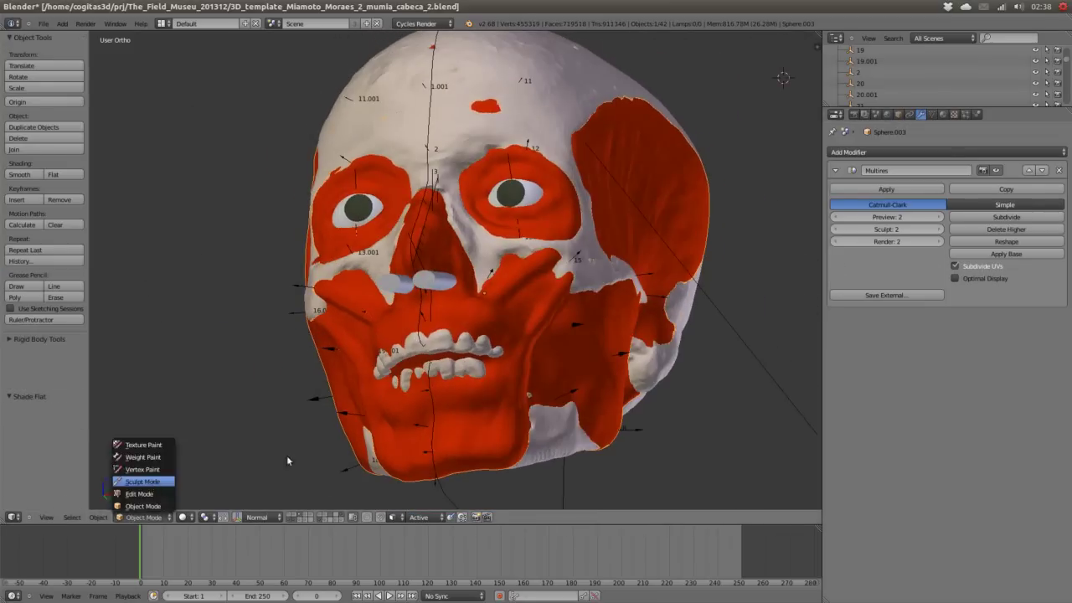
pyautogui.click(144, 481)
pyautogui.click(38, 89)
pyautogui.scroll(4, 389, 362)
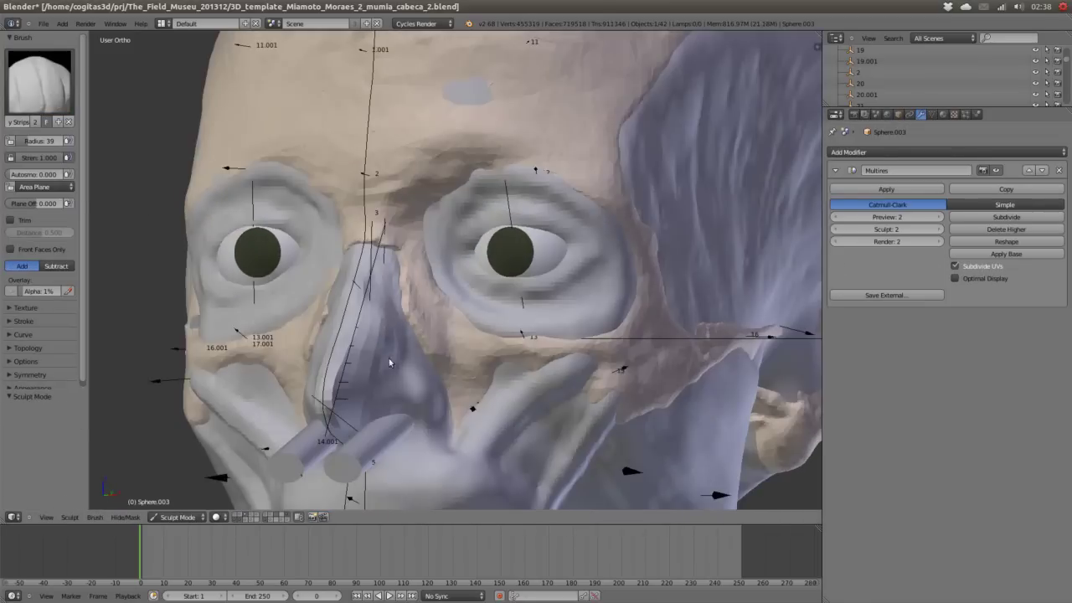
# - Sculpt the nose muscles over the nasal opening around the nostril cylinders
pyautogui.moveTo(389, 362)
pyautogui.mouseDown(button='middle')
pyautogui.moveTo(273, 350)
pyautogui.moveTo(539, 352)
pyautogui.moveTo(678, 335)
pyautogui.moveTo(576, 318)
pyautogui.moveTo(506, 338)
pyautogui.moveTo(346, 323)
pyautogui.moveTo(487, 316)
pyautogui.moveTo(284, 283)
pyautogui.mouseUp(button='middle')
pyautogui.moveTo(257, 395)
pyautogui.mouseDown(button='middle')
pyautogui.moveTo(220, 356)
pyautogui.moveTo(433, 374)
pyautogui.moveTo(504, 335)
pyautogui.moveTo(509, 417)
pyautogui.moveTo(522, 383)
pyautogui.moveTo(543, 407)
pyautogui.moveTo(475, 366)
pyautogui.moveTo(471, 337)
pyautogui.moveTo(567, 476)
pyautogui.moveTo(510, 302)
pyautogui.moveTo(448, 429)
pyautogui.moveTo(470, 375)
pyautogui.moveTo(427, 311)
pyautogui.mouseUp(button='middle')
pyautogui.scroll(3, 427, 311)
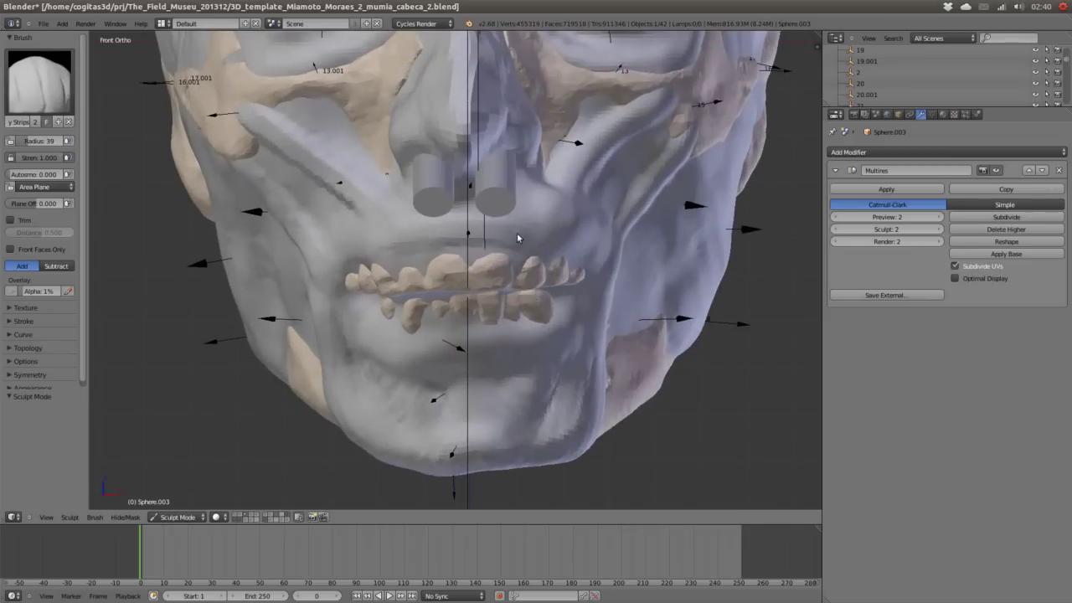
pyautogui.moveTo(422, 341)
pyautogui.mouseDown(button='middle')
pyautogui.moveTo(386, 288)
pyautogui.moveTo(470, 266)
pyautogui.moveTo(294, 291)
pyautogui.moveTo(426, 305)
pyautogui.moveTo(303, 270)
pyautogui.moveTo(328, 222)
pyautogui.moveTo(464, 220)
pyautogui.moveTo(492, 371)
pyautogui.moveTo(523, 322)
pyautogui.moveTo(572, 388)
pyautogui.moveTo(417, 381)
pyautogui.mouseUp(button='middle')
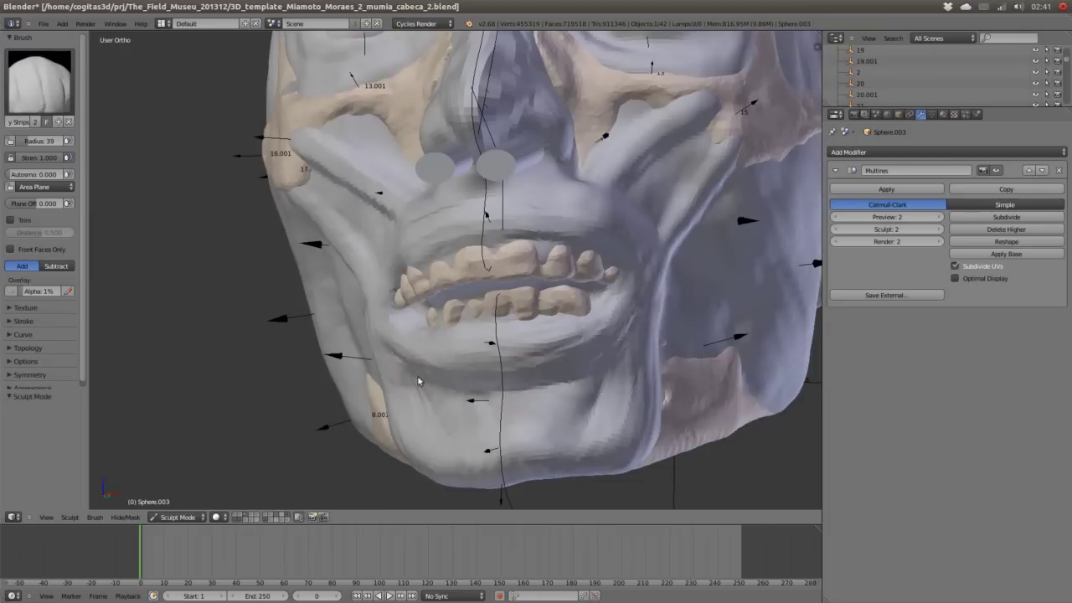
pyautogui.moveTo(475, 340); pyautogui.dragTo(332, 318, button='middle')
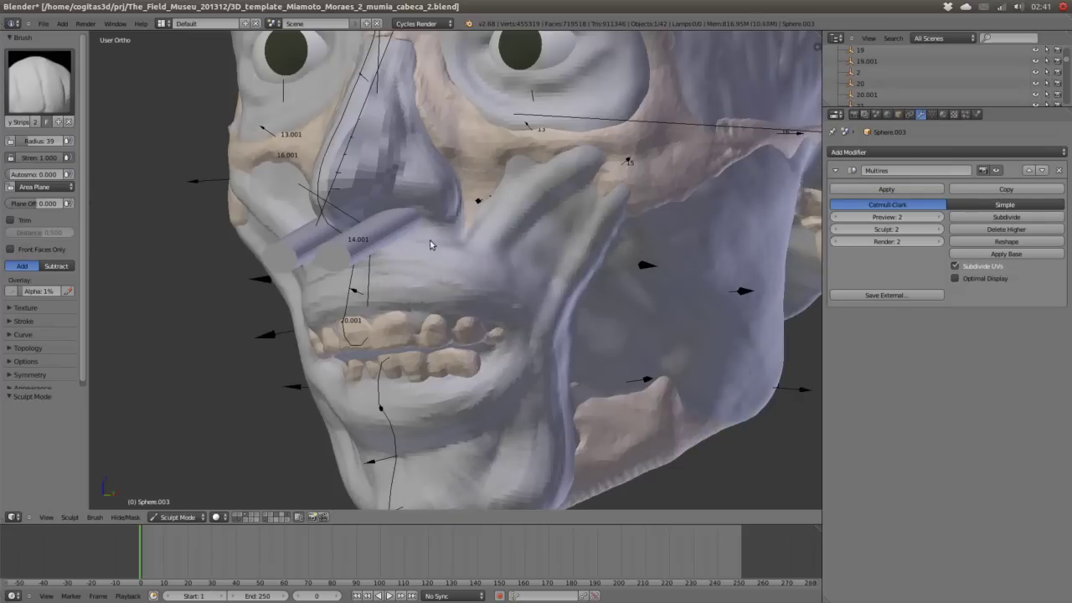
pyautogui.moveTo(432, 245); pyautogui.dragTo(492, 271, button='middle')
pyautogui.scroll(-2, 467, 362)
# - Sculpt the lip-ring and chin muscles wrapping around the teeth
pyautogui.moveTo(467, 363)
pyautogui.mouseDown(button='middle')
pyautogui.moveTo(468, 243)
pyautogui.moveTo(474, 358)
pyautogui.moveTo(501, 314)
pyautogui.moveTo(519, 352)
pyautogui.moveTo(608, 282)
pyautogui.moveTo(507, 394)
pyautogui.moveTo(533, 299)
pyautogui.moveTo(486, 412)
pyautogui.moveTo(543, 311)
pyautogui.mouseUp(button='middle')
pyautogui.scroll(3, 501, 314)
pyautogui.scroll(-3, 533, 298)
pyautogui.scroll(4, 486, 413)
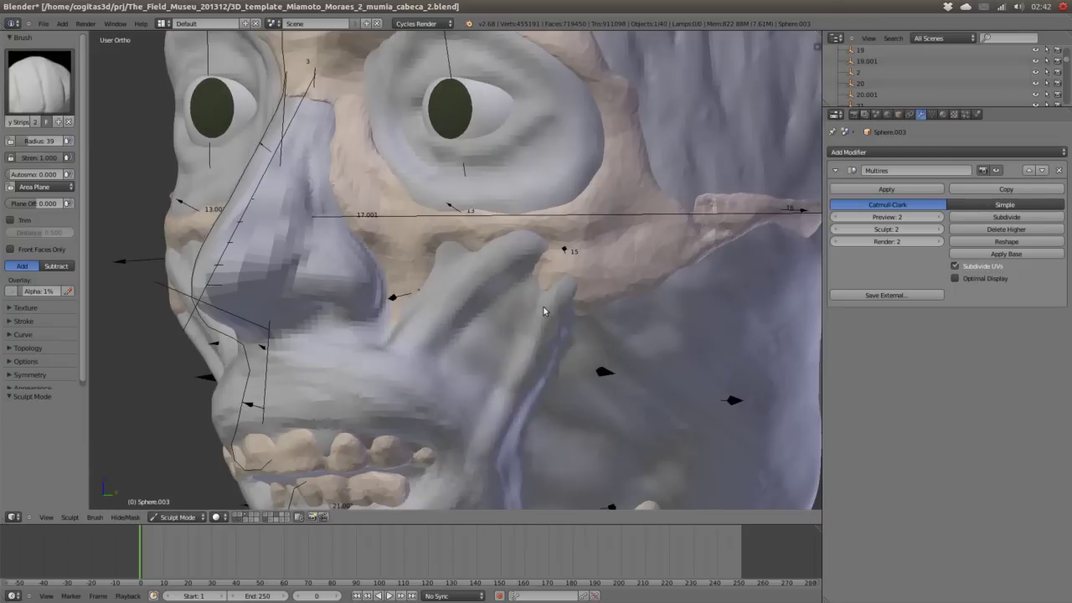
pyautogui.moveTo(389, 379)
pyautogui.mouseDown(button='middle')
pyautogui.moveTo(420, 325)
pyautogui.moveTo(442, 338)
pyautogui.moveTo(712, 280)
pyautogui.moveTo(605, 265)
pyautogui.moveTo(427, 213)
pyautogui.moveTo(466, 191)
pyautogui.mouseUp(button='middle')
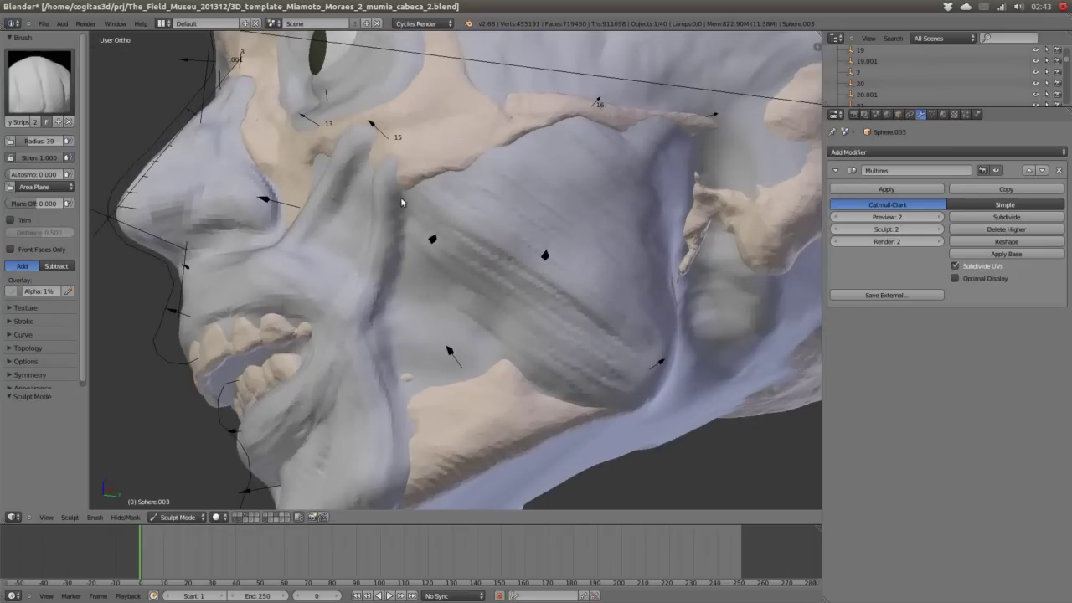
pyautogui.scroll(-3, 401, 201)
pyautogui.moveTo(400, 201); pyautogui.dragTo(406, 427, button='middle')
pyautogui.scroll(3, 406, 427)
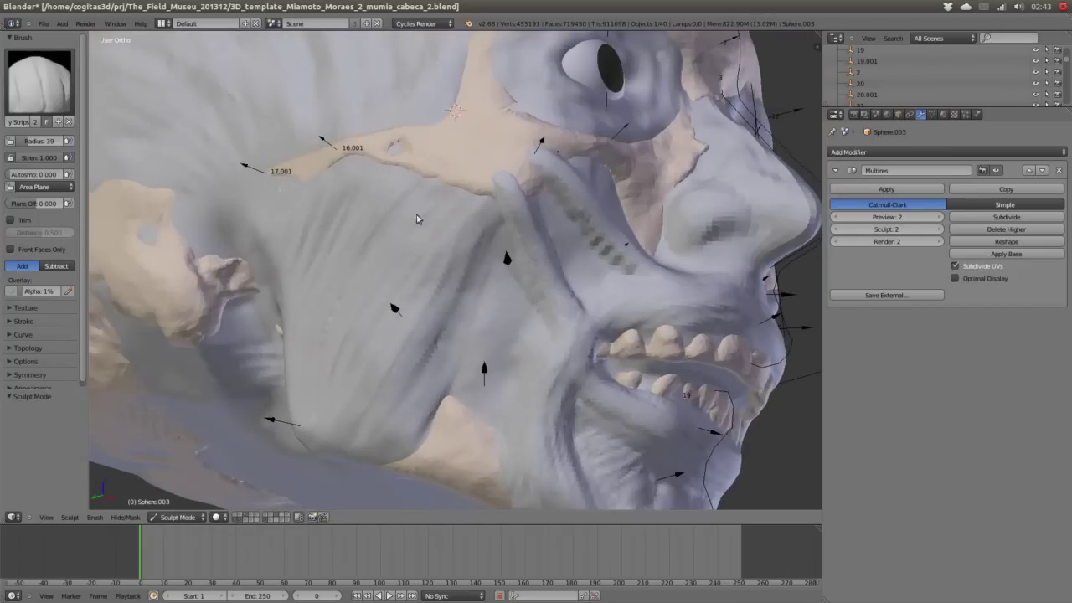
pyautogui.scroll(-3, 308, 448)
pyautogui.moveTo(308, 448); pyautogui.dragTo(391, 311, button='middle')
pyautogui.scroll(3, 397, 322)
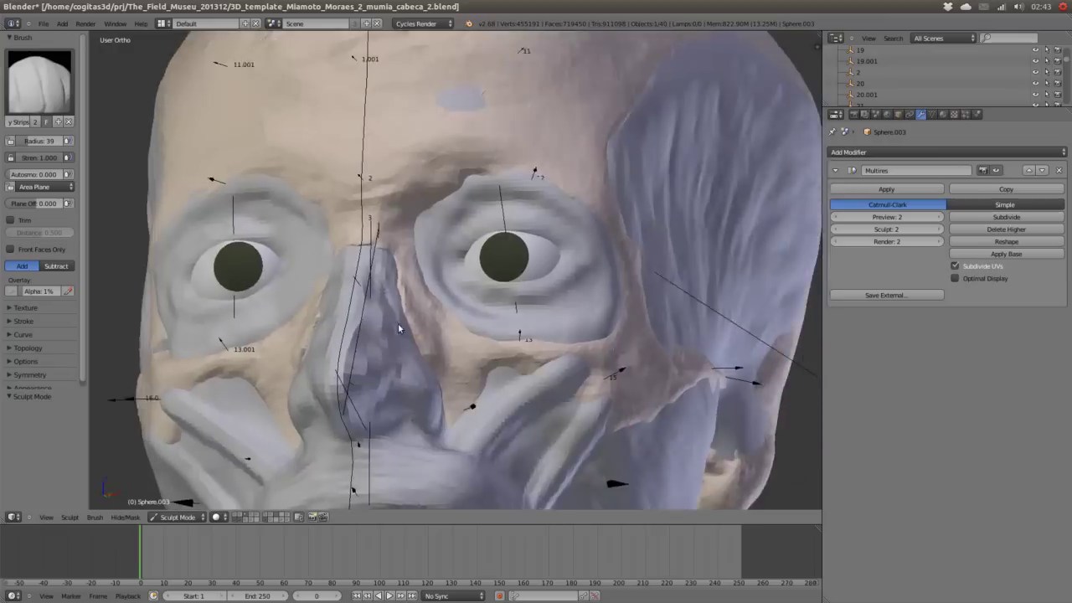
pyautogui.scroll(2, 492, 258)
# - Orbit around the eyes and nose to inspect the finished muscle layer
pyautogui.moveTo(634, 251); pyautogui.dragTo(553, 298, button='middle')
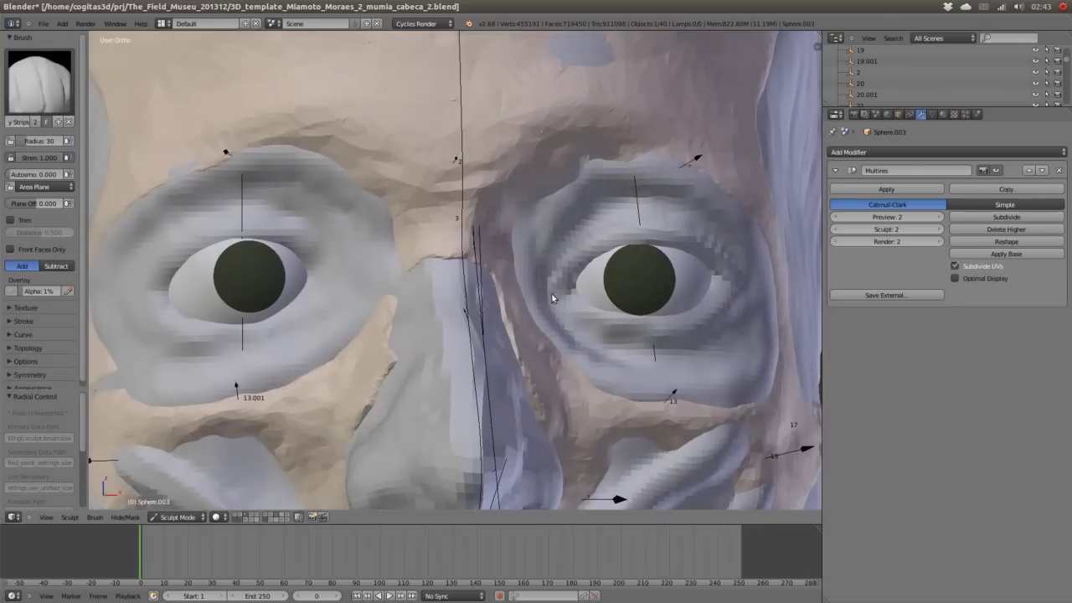
pyautogui.moveTo(661, 310); pyautogui.dragTo(532, 360, button='middle')
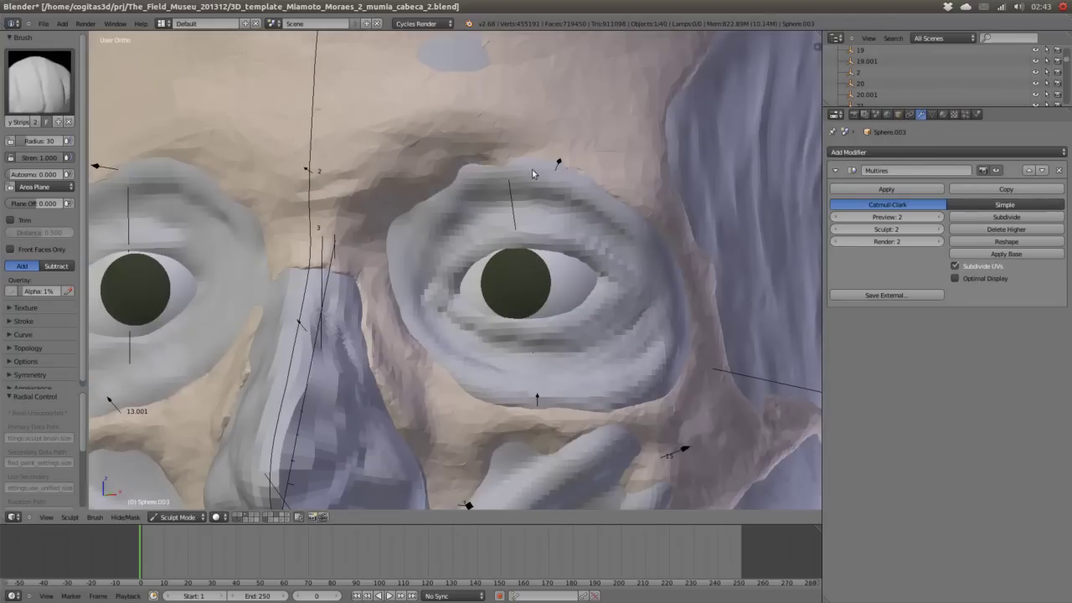
pyautogui.moveTo(659, 262); pyautogui.dragTo(300, 243, button='middle')
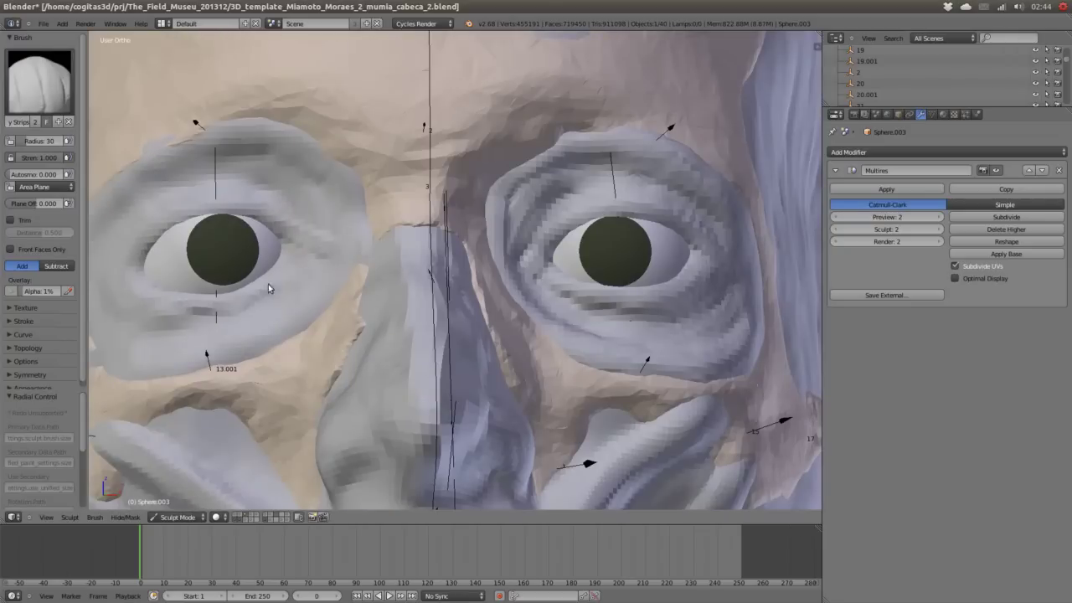
pyautogui.moveTo(268, 284); pyautogui.dragTo(251, 242, button='middle')
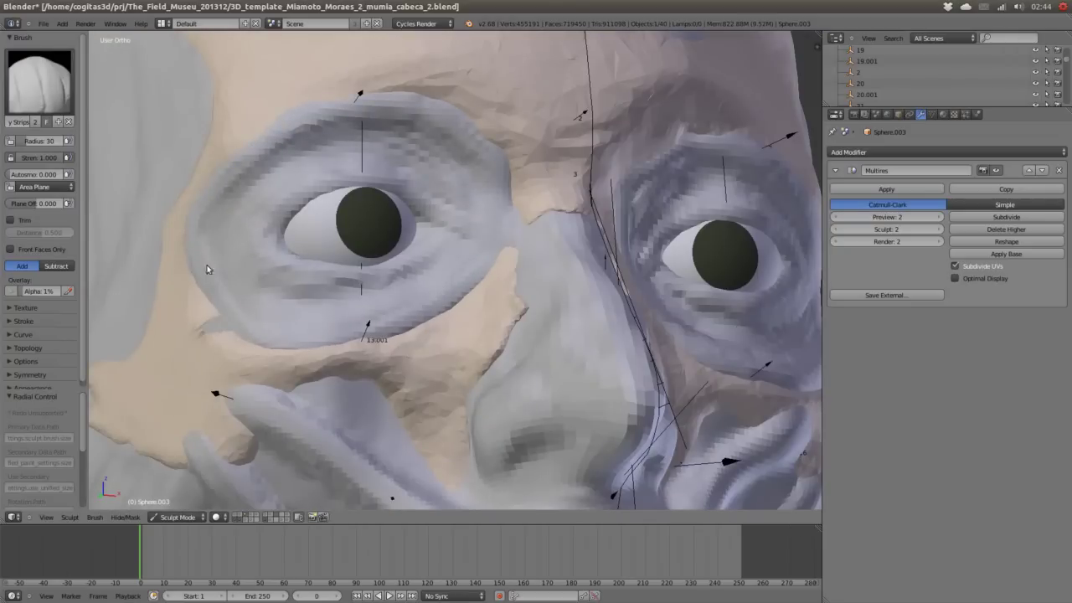
pyautogui.scroll(-5, 402, 209)
pyautogui.scroll(5, 417, 289)
pyautogui.moveTo(313, 354)
pyautogui.mouseDown(button='middle')
pyautogui.moveTo(404, 299)
pyautogui.moveTo(328, 334)
pyautogui.mouseUp(button='middle')
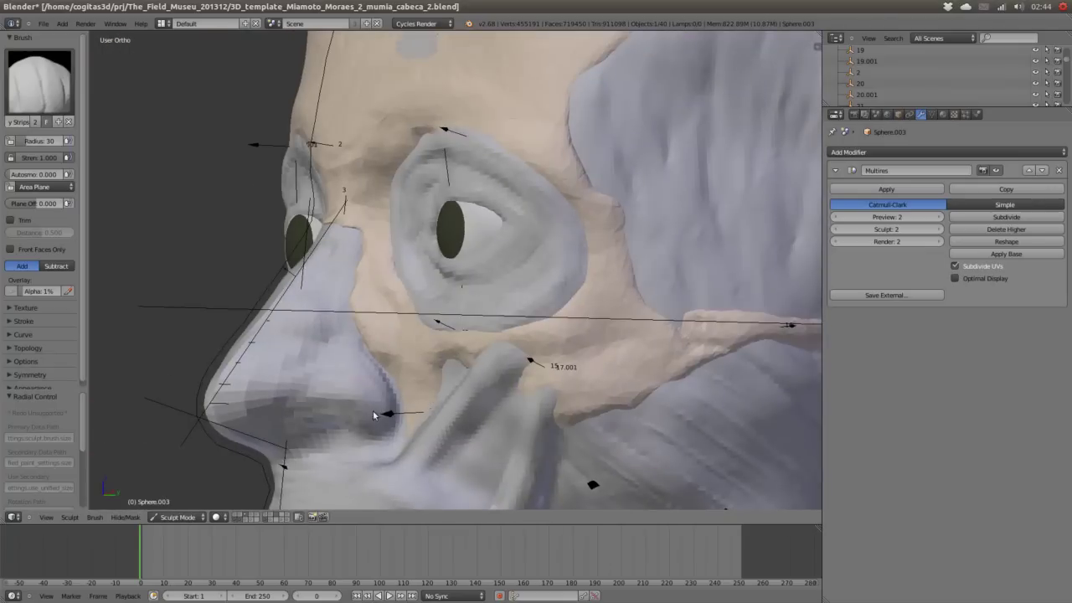
pyautogui.moveTo(375, 414)
pyautogui.mouseDown(button='middle')
pyautogui.moveTo(366, 371)
pyautogui.moveTo(550, 383)
pyautogui.moveTo(628, 430)
pyautogui.moveTo(624, 417)
pyautogui.moveTo(731, 395)
pyautogui.moveTo(574, 392)
pyautogui.moveTo(534, 286)
pyautogui.mouseUp(button='middle')
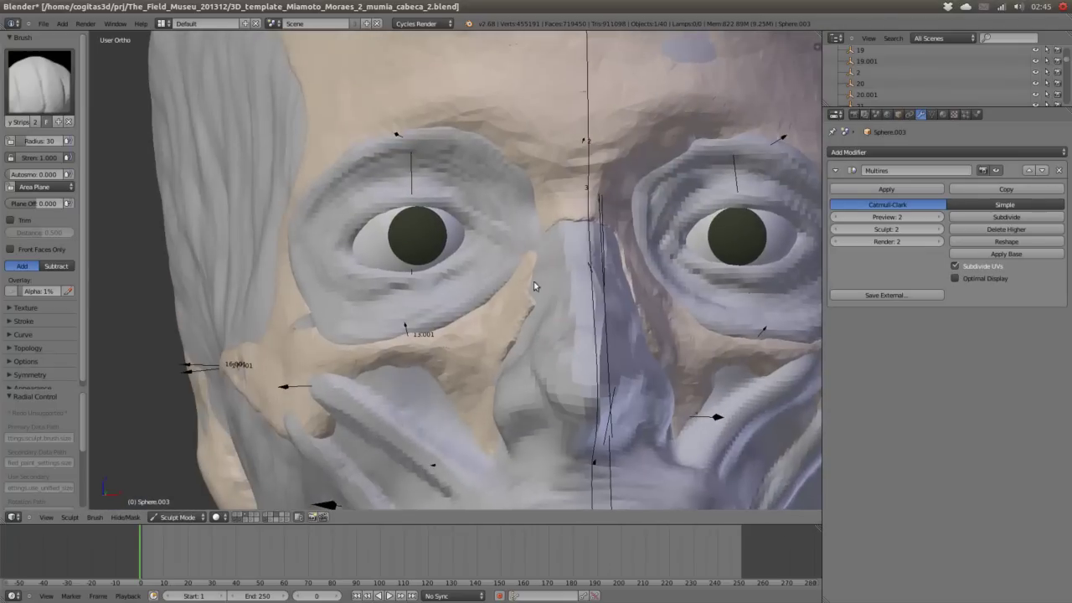
# - Check both skull profiles, then switch from Sculpt Mode back to Object Mode
pyautogui.moveTo(559, 382); pyautogui.dragTo(400, 360, button='middle')
pyautogui.scroll(4, 623, 207)
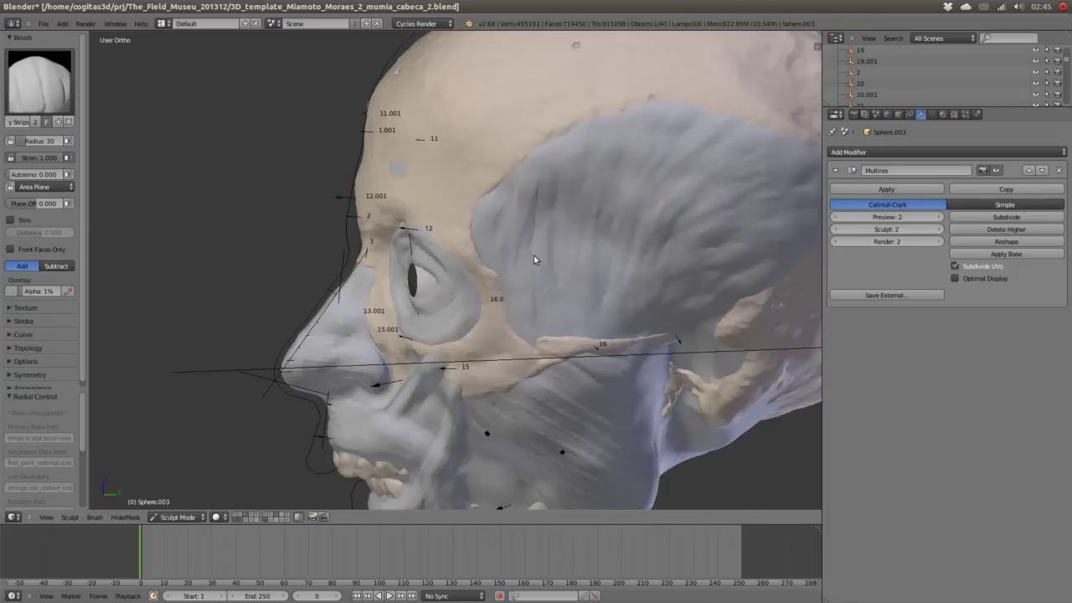
pyautogui.moveTo(534, 259); pyautogui.dragTo(590, 290, button='middle')
pyautogui.moveTo(339, 201); pyautogui.dragTo(430, 162, button='middle')
pyautogui.scroll(2, 435, 263)
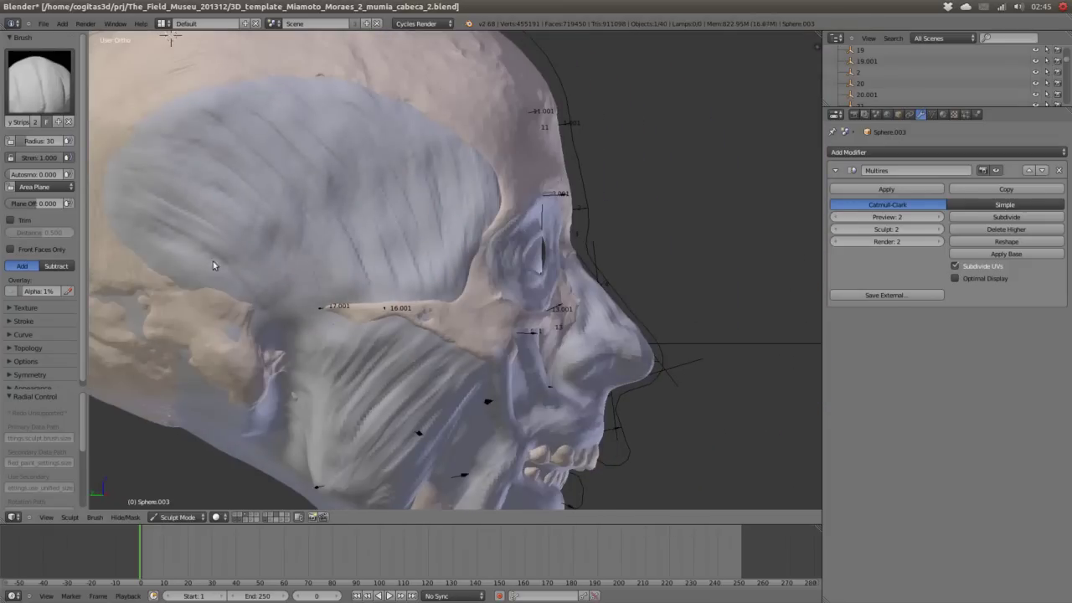
pyautogui.click(177, 517)
pyautogui.click(180, 508)
# - Move the skull to a hidden layer
pyautogui.moveTo(251, 469); pyautogui.dragTo(379, 476, button='middle')
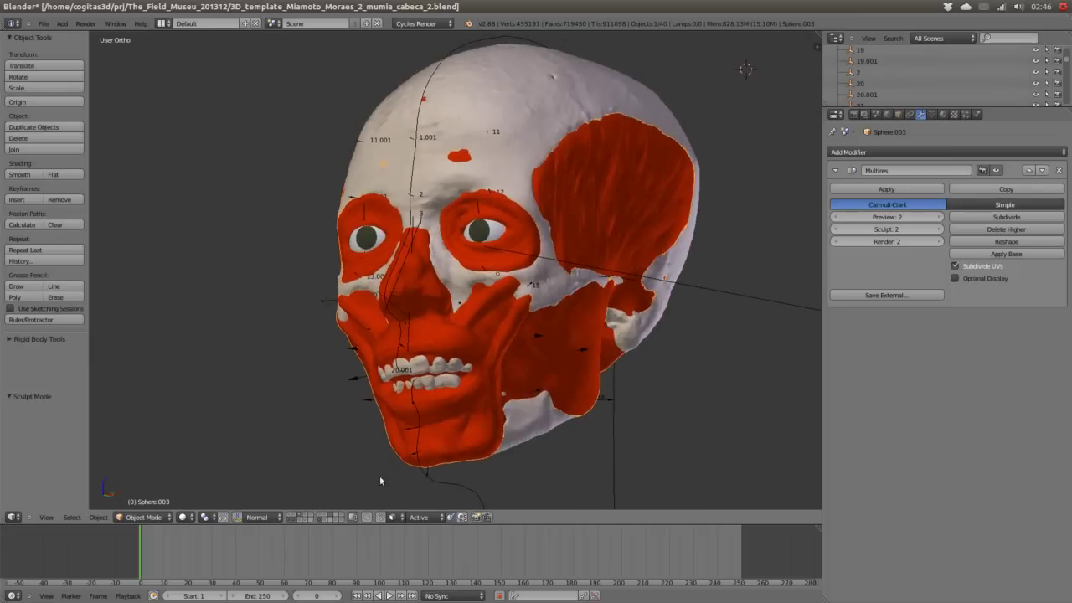
pyautogui.press('m')
pyautogui.click(543, 468)
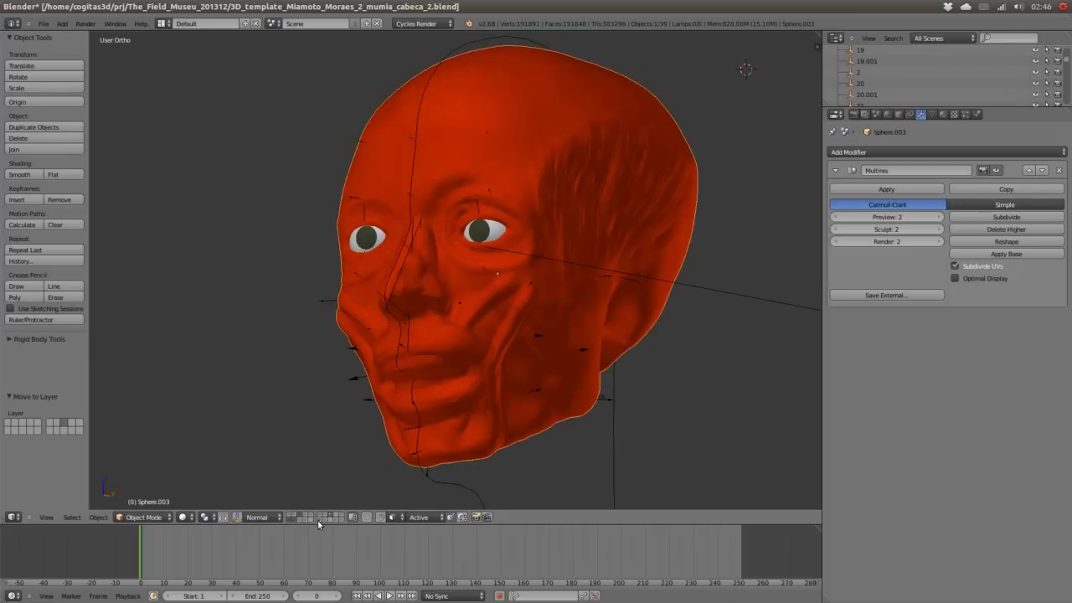
# - Also display the layer holding the eyes, teeth and labels
pyautogui.scroll(2, 495, 399)
pyautogui.moveTo(377, 394)
pyautogui.mouseDown(button='middle')
pyautogui.moveTo(495, 398)
pyautogui.moveTo(303, 382)
pyautogui.moveTo(453, 375)
pyautogui.mouseUp(button='middle')
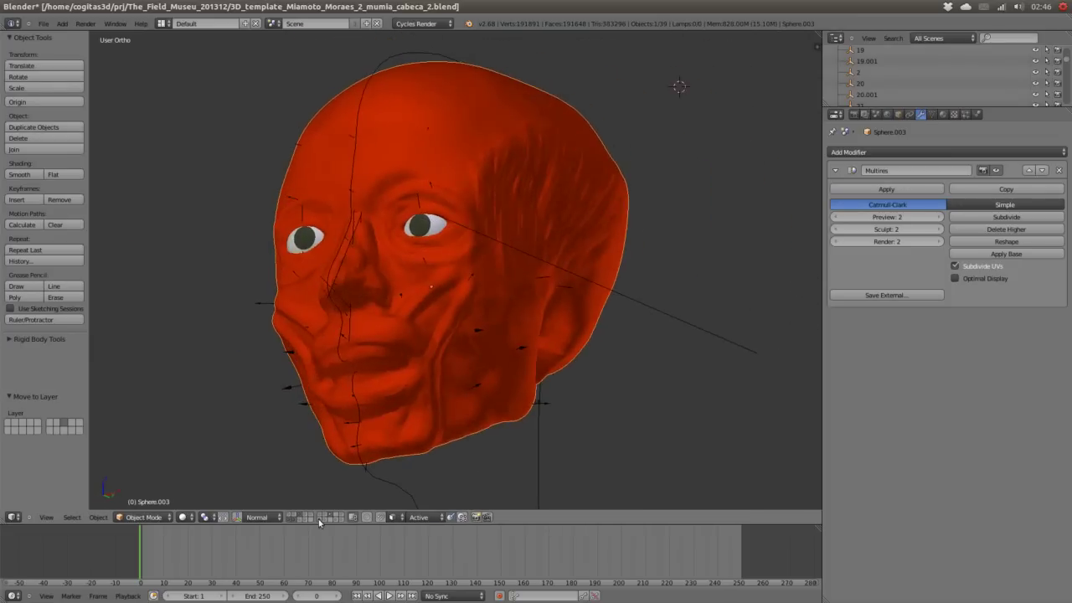
pyautogui.click(321, 517)
pyautogui.moveTo(528, 375); pyautogui.dragTo(469, 394, button='middle')
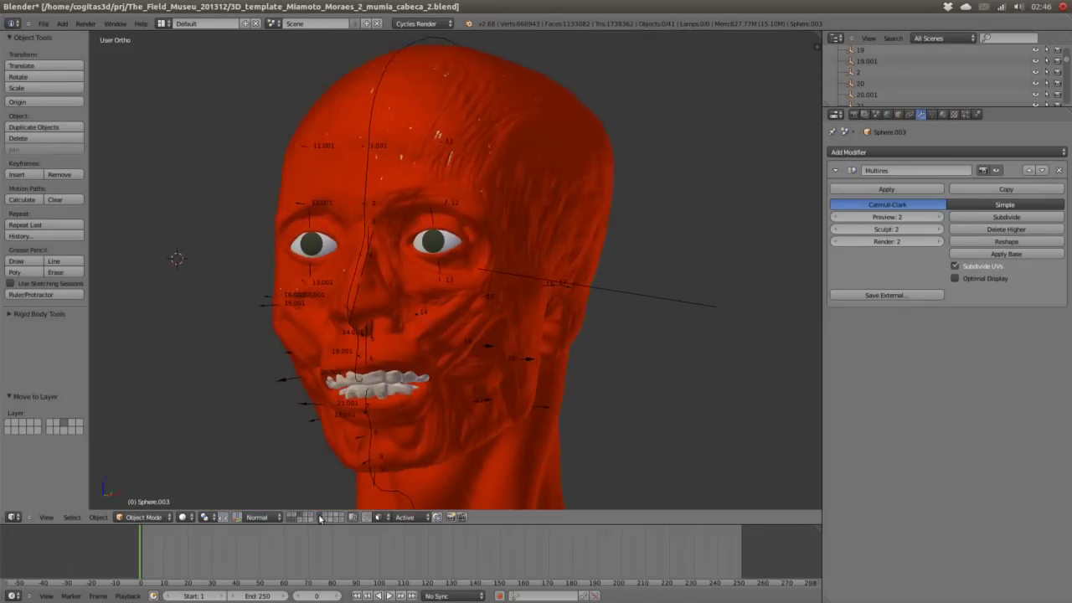
pyautogui.moveTo(322, 508); pyautogui.dragTo(527, 440, button='middle')
# - Switch the render engine to Blender Render and back to Cycles, then select the head object
pyautogui.click(423, 23)
pyautogui.click(423, 40)
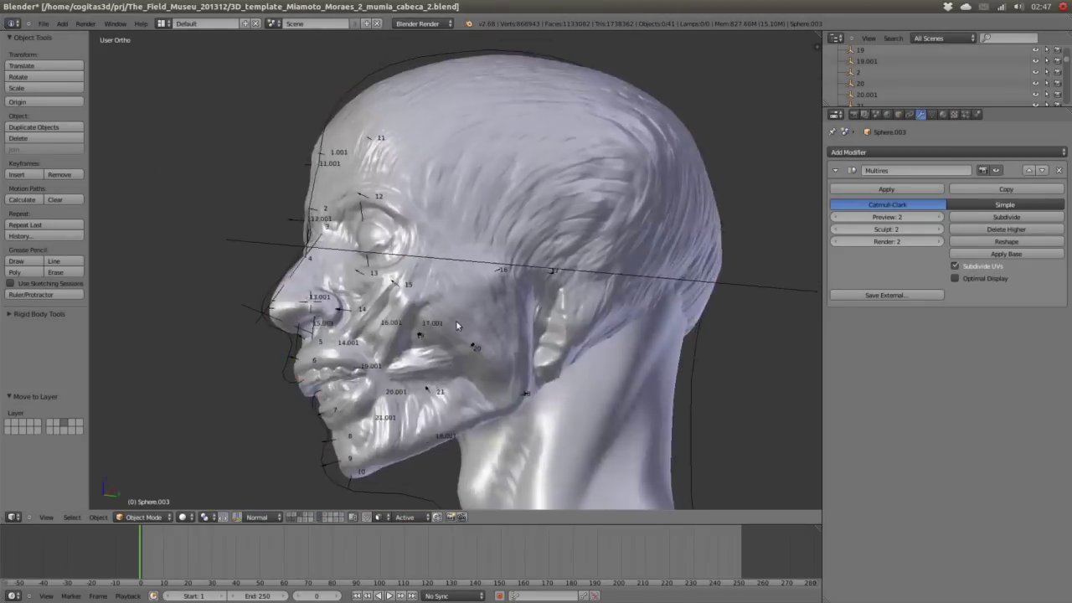
pyautogui.moveTo(456, 320)
pyautogui.mouseDown(button='middle')
pyautogui.moveTo(630, 319)
pyautogui.moveTo(622, 394)
pyautogui.moveTo(499, 327)
pyautogui.mouseUp(button='middle')
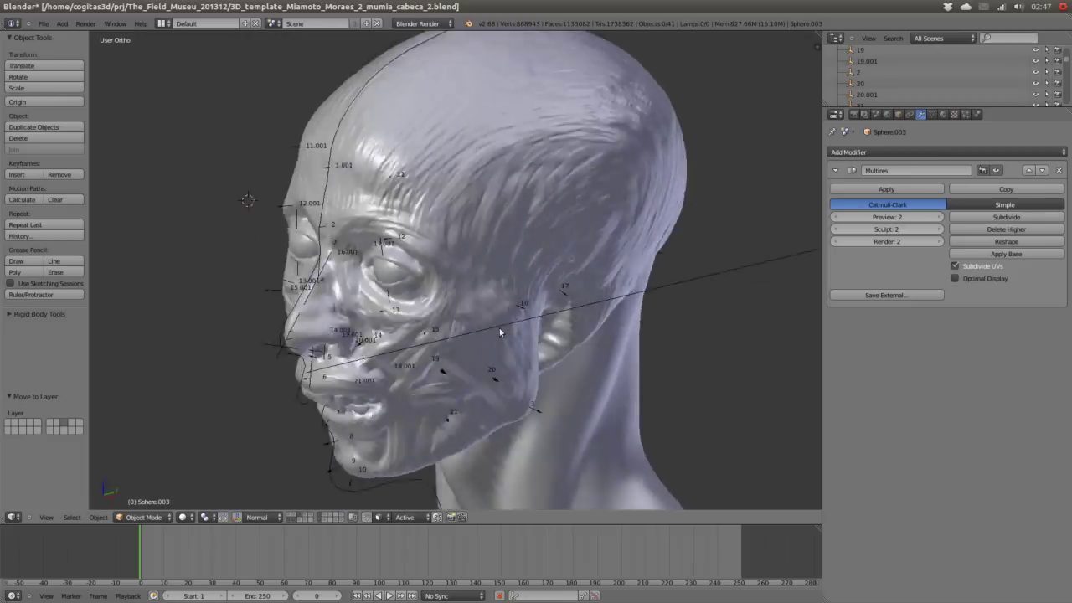
pyautogui.click(423, 24)
pyautogui.click(426, 60)
pyautogui.rightClick(387, 394)
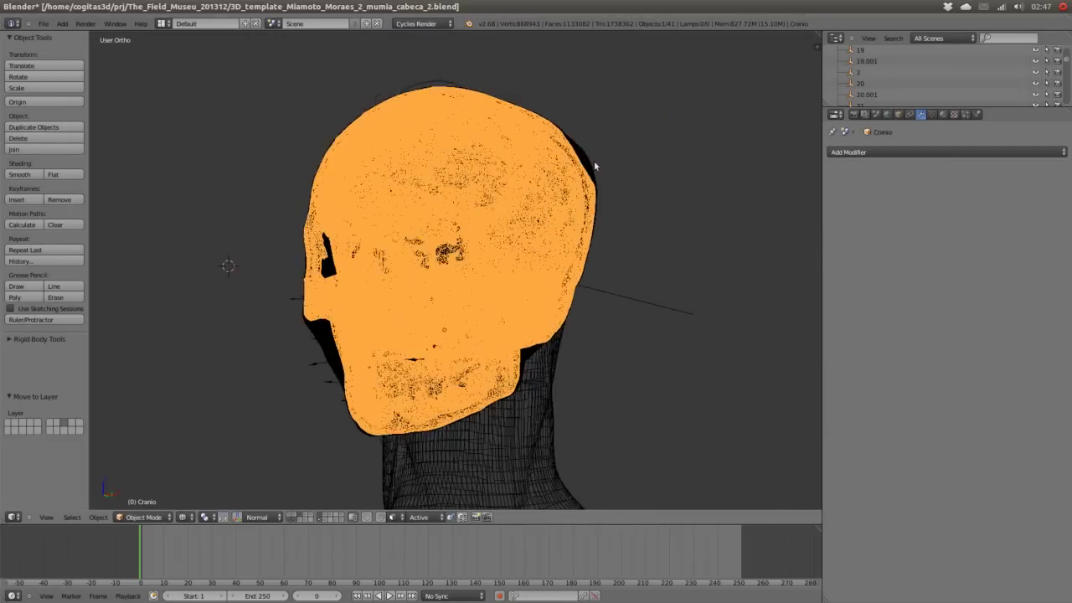
pyautogui.moveTo(594, 161); pyautogui.dragTo(512, 312, button='middle')
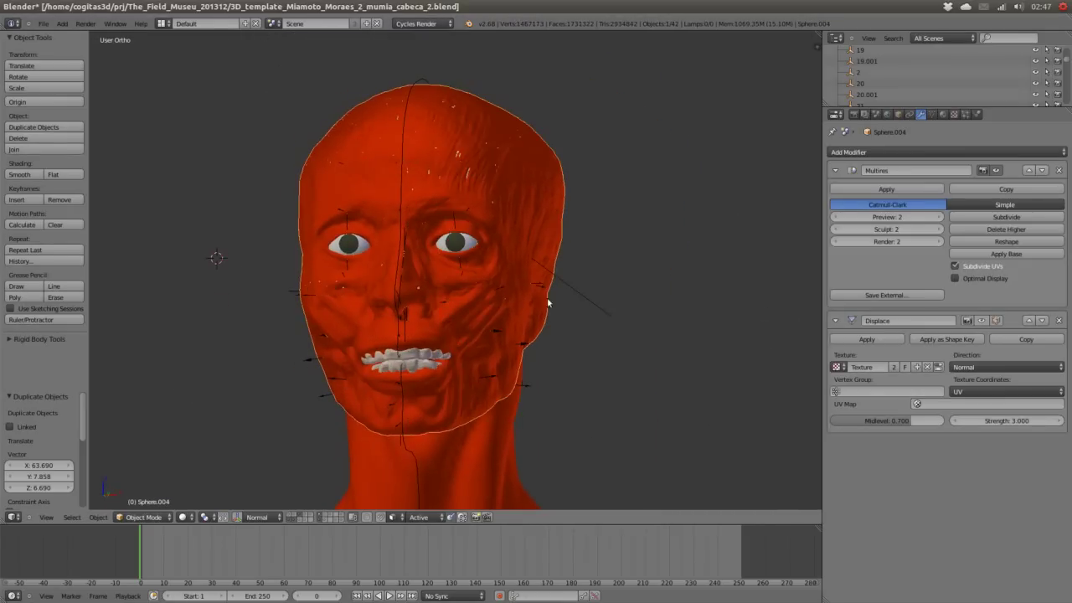
# - Move the neck mesh to a hidden layer
pyautogui.press('m')
pyautogui.click(332, 517)
pyautogui.moveTo(482, 350); pyautogui.dragTo(587, 335, button='middle')
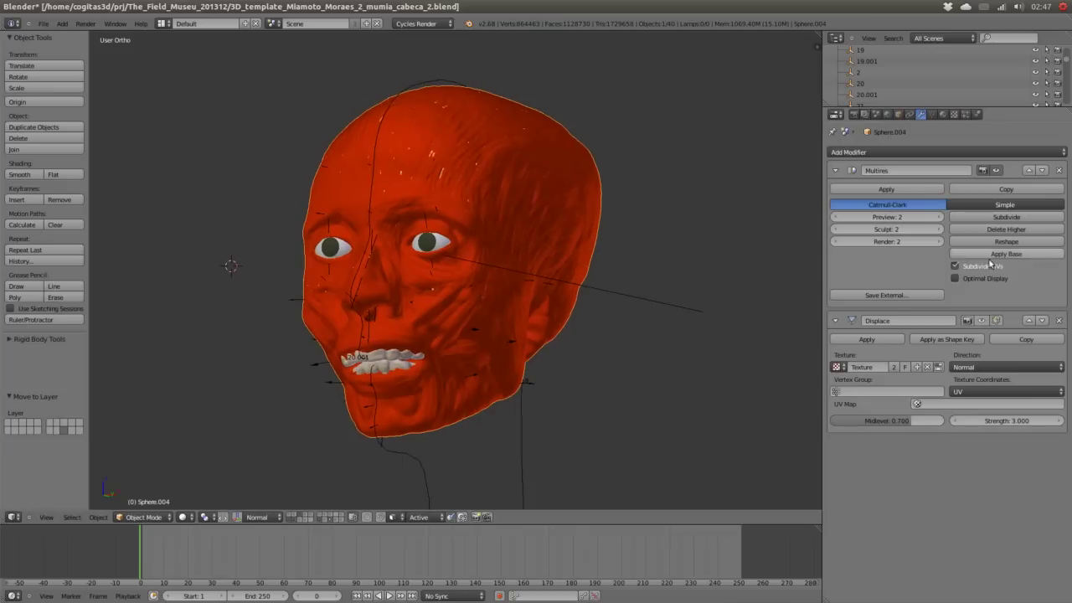
# - Remove the Displace modifier, then add and apply a Remesh modifier in Smooth mode
pyautogui.hotkey('ctrl', 'x')
pyautogui.click(946, 152)
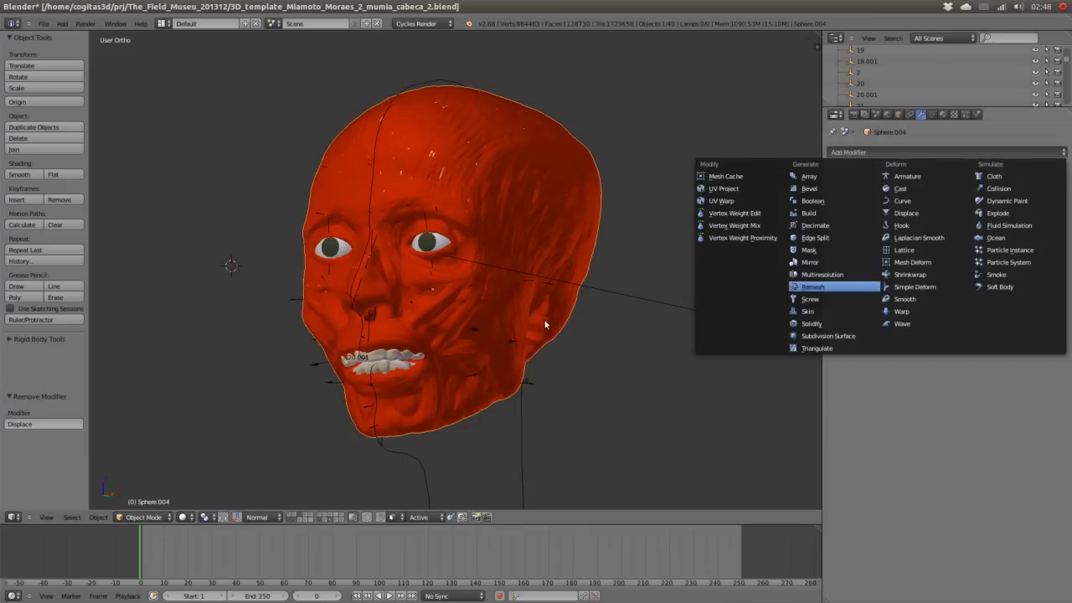
pyautogui.press('Return')
pyautogui.click(986, 204)
pyautogui.click(982, 179)
pyautogui.moveTo(586, 335)
pyautogui.mouseDown(button='middle')
pyautogui.moveTo(493, 335)
pyautogui.moveTo(544, 335)
pyautogui.mouseUp(button='middle')
pyautogui.click(886, 189)
# - Assign the Mat_Skin material to the remeshed head and enter Sculpt Mode
pyautogui.click(943, 114)
pyautogui.click(836, 188)
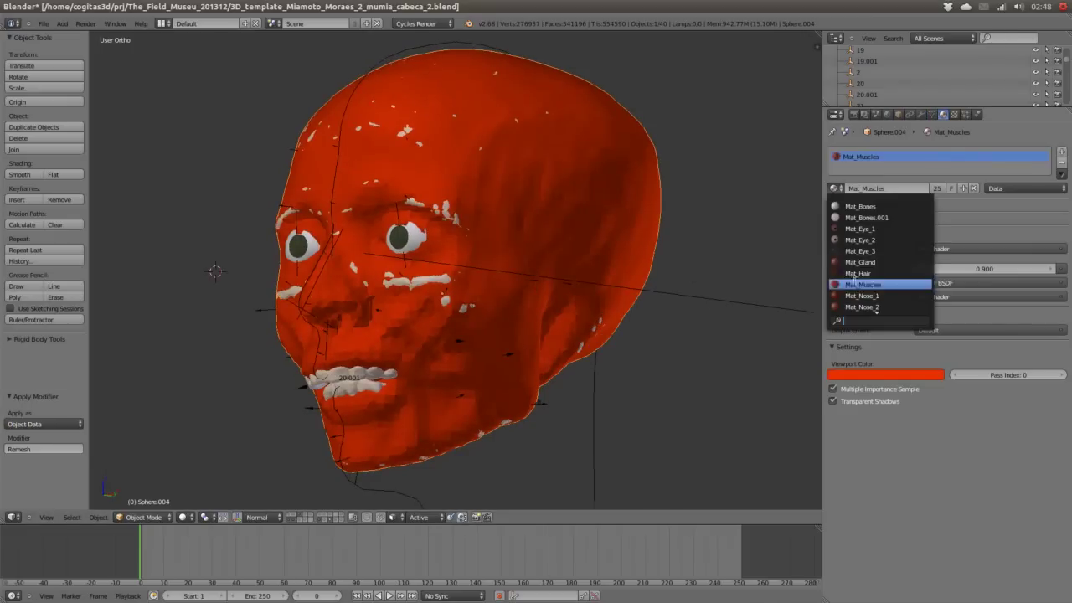
pyautogui.press('Return')
pyautogui.moveTo(625, 410); pyautogui.dragTo(450, 375, button='middle')
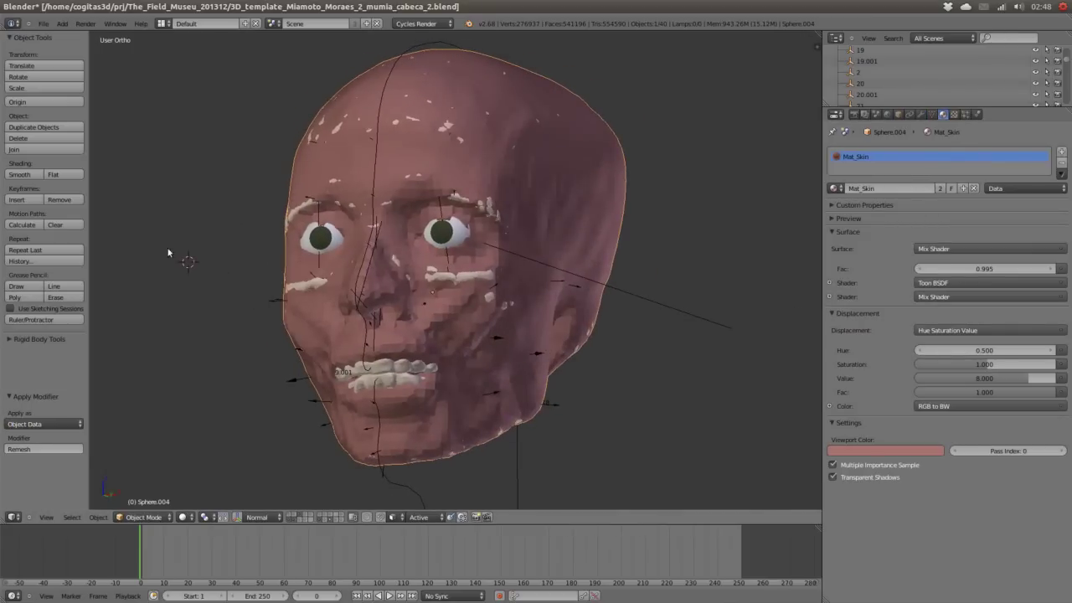
pyautogui.click(141, 523)
pyautogui.click(142, 493)
pyautogui.moveTo(283, 313); pyautogui.dragTo(367, 226, button='middle')
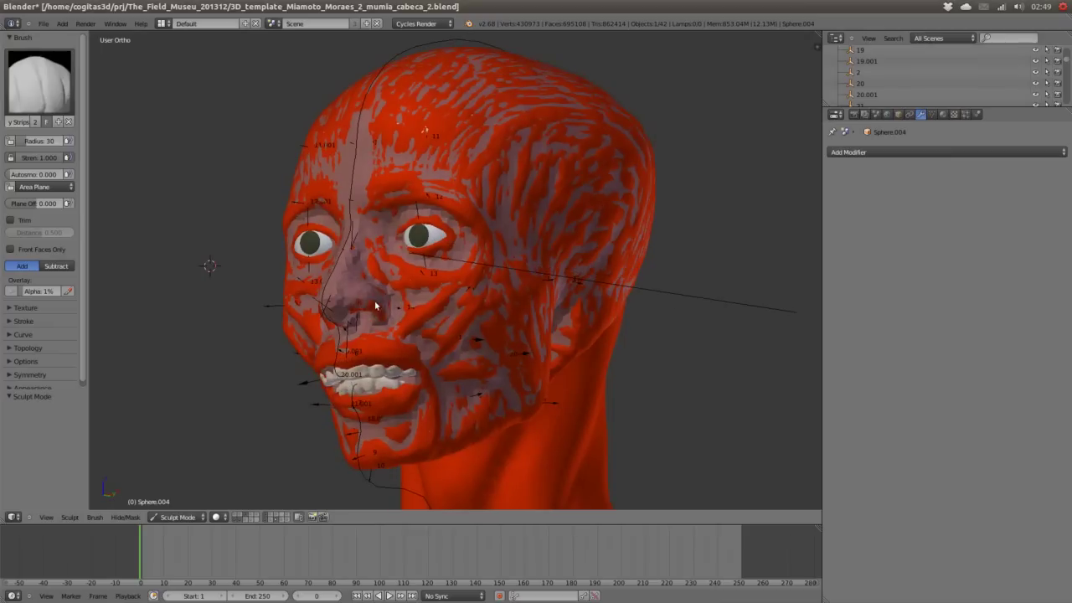
# - Sculpt the skin over the face, checking it from frontal and both profile views
pyautogui.moveTo(374, 299); pyautogui.dragTo(430, 259, button='middle')
pyautogui.moveTo(351, 250); pyautogui.dragTo(360, 278, button='middle')
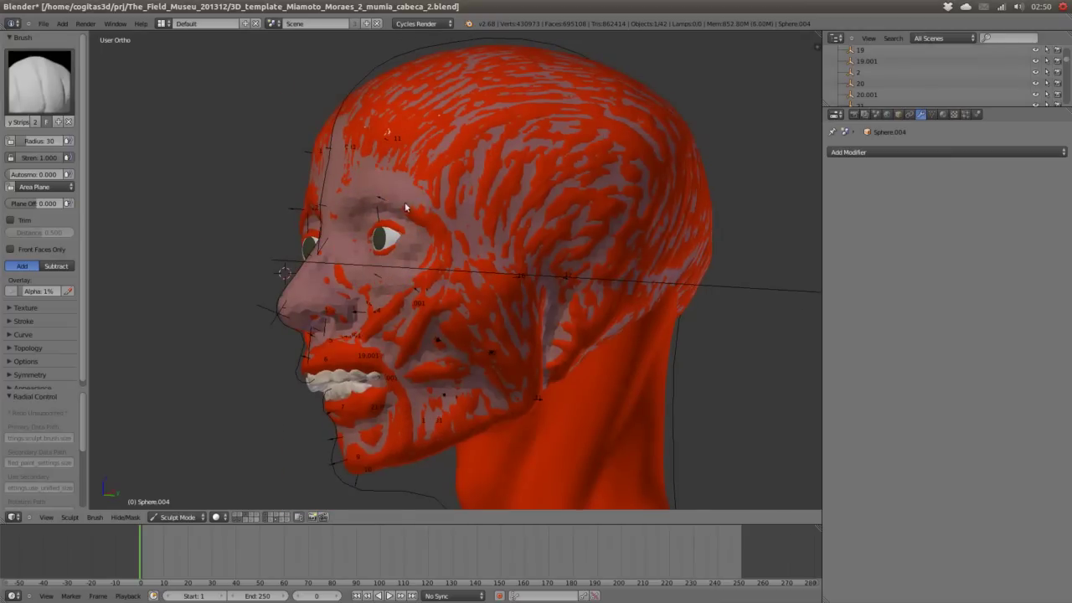
pyautogui.moveTo(345, 273)
pyautogui.mouseDown(button='middle')
pyautogui.moveTo(466, 305)
pyautogui.moveTo(489, 240)
pyautogui.moveTo(436, 275)
pyautogui.moveTo(463, 248)
pyautogui.mouseUp(button='middle')
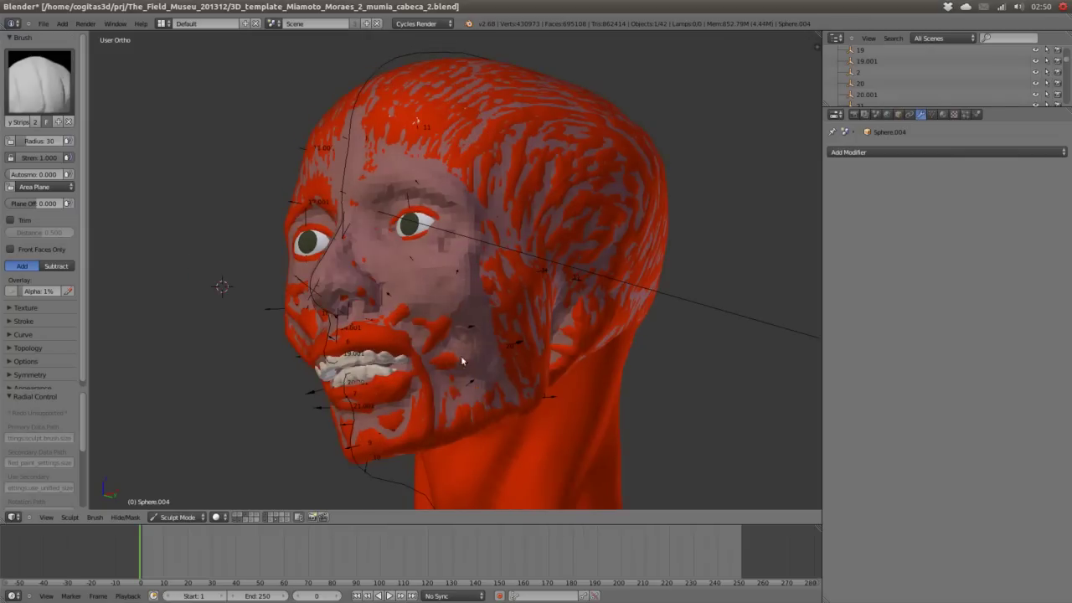
pyautogui.moveTo(415, 410)
pyautogui.mouseDown(button='middle')
pyautogui.moveTo(340, 339)
pyautogui.moveTo(389, 320)
pyautogui.moveTo(340, 309)
pyautogui.mouseUp(button='middle')
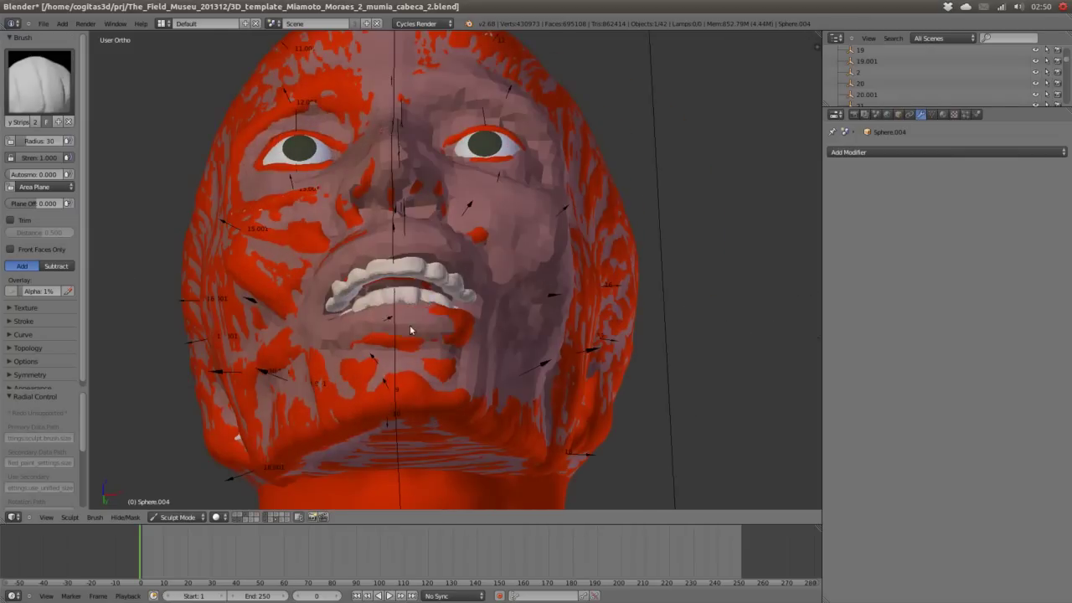
pyautogui.moveTo(411, 330); pyautogui.dragTo(372, 352, button='middle')
pyautogui.moveTo(440, 345)
pyautogui.mouseDown(button='middle')
pyautogui.moveTo(382, 376)
pyautogui.moveTo(441, 303)
pyautogui.mouseUp(button='middle')
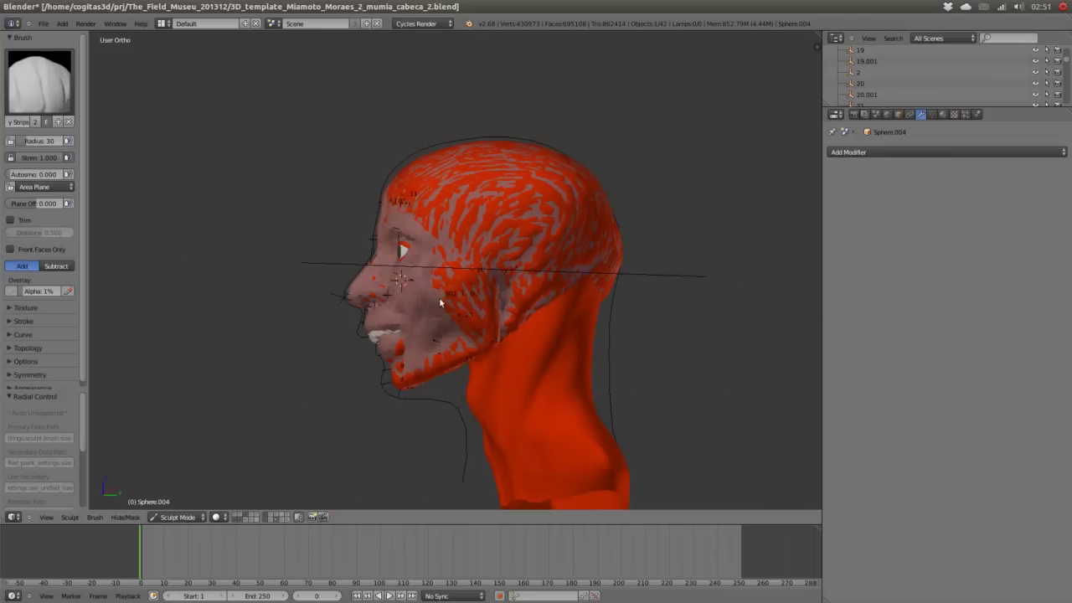
pyautogui.moveTo(405, 346)
pyautogui.mouseDown(button='middle')
pyautogui.moveTo(394, 390)
pyautogui.moveTo(397, 373)
pyautogui.moveTo(411, 388)
pyautogui.moveTo(466, 288)
pyautogui.moveTo(442, 338)
pyautogui.moveTo(477, 350)
pyautogui.moveTo(488, 294)
pyautogui.moveTo(511, 358)
pyautogui.moveTo(443, 320)
pyautogui.moveTo(476, 320)
pyautogui.moveTo(460, 345)
pyautogui.moveTo(548, 359)
pyautogui.moveTo(517, 240)
pyautogui.moveTo(531, 229)
pyautogui.mouseUp(button='middle')
pyautogui.scroll(-3, 517, 241)
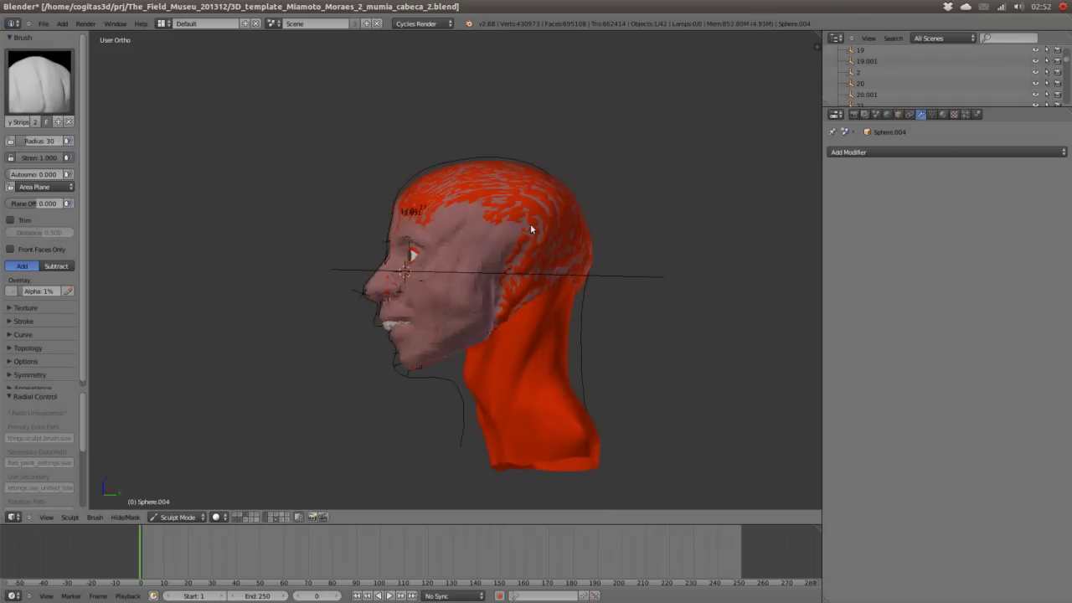
pyautogui.moveTo(528, 287)
pyautogui.mouseDown(button='middle')
pyautogui.moveTo(451, 248)
pyautogui.moveTo(416, 198)
pyautogui.mouseUp(button='middle')
pyautogui.moveTo(366, 232)
pyautogui.mouseDown(button='middle')
pyautogui.moveTo(452, 224)
pyautogui.moveTo(426, 212)
pyautogui.mouseUp(button='middle')
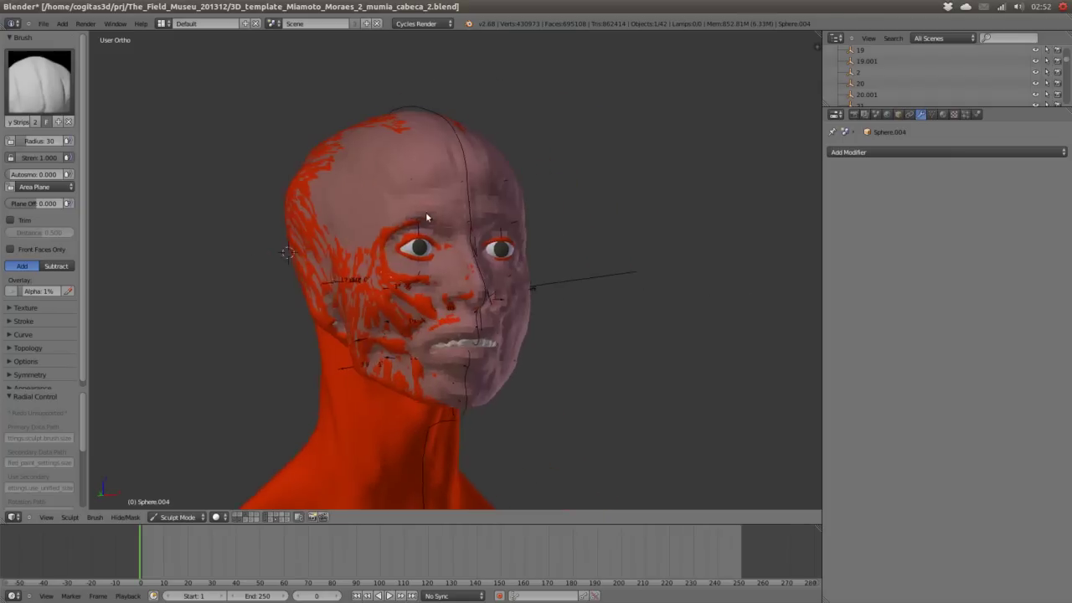
pyautogui.scroll(2, 485, 287)
pyautogui.moveTo(484, 287)
pyautogui.mouseDown(button='middle')
pyautogui.moveTo(516, 262)
pyautogui.moveTo(596, 299)
pyautogui.moveTo(402, 354)
pyautogui.moveTo(433, 371)
pyautogui.moveTo(371, 368)
pyautogui.moveTo(467, 348)
pyautogui.mouseUp(button='middle')
pyautogui.scroll(3, 597, 299)
pyautogui.scroll(-3, 502, 327)
pyautogui.scroll(-2, 452, 335)
# - Continue building up skin around the sides, back and underside of the head
pyautogui.moveTo(500, 291)
pyautogui.mouseDown(button='middle')
pyautogui.moveTo(411, 281)
pyautogui.moveTo(398, 367)
pyautogui.moveTo(403, 283)
pyautogui.mouseUp(button='middle')
pyautogui.moveTo(478, 303)
pyautogui.mouseDown(button='middle')
pyautogui.moveTo(397, 304)
pyautogui.moveTo(402, 280)
pyautogui.moveTo(463, 315)
pyautogui.moveTo(378, 275)
pyautogui.moveTo(477, 314)
pyautogui.moveTo(413, 203)
pyautogui.moveTo(388, 338)
pyautogui.moveTo(344, 287)
pyautogui.moveTo(368, 239)
pyautogui.mouseUp(button='middle')
pyautogui.moveTo(348, 298)
pyautogui.mouseDown(button='middle')
pyautogui.moveTo(294, 300)
pyautogui.moveTo(481, 268)
pyautogui.mouseUp(button='middle')
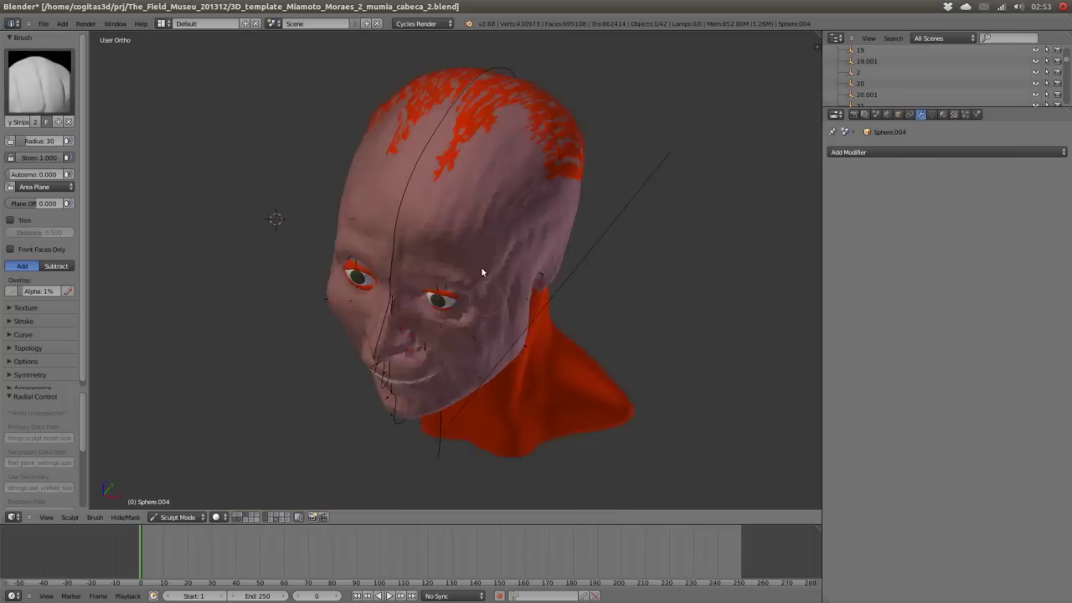
pyautogui.scroll(-3, 481, 268)
pyautogui.moveTo(541, 215); pyautogui.dragTo(437, 215, button='middle')
pyautogui.moveTo(356, 248); pyautogui.dragTo(356, 254, button='middle')
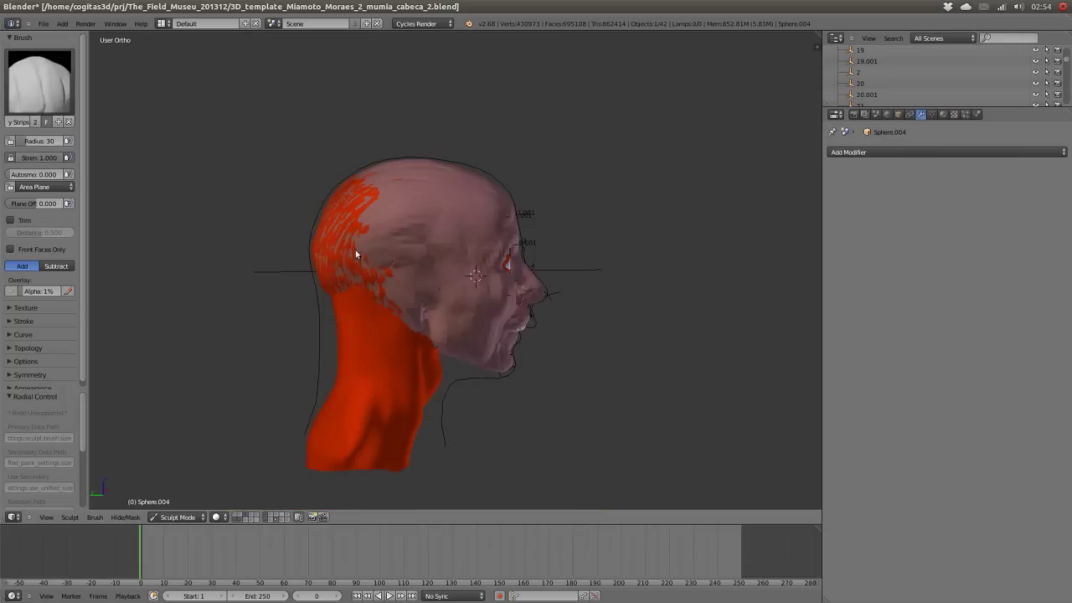
pyautogui.moveTo(343, 186); pyautogui.dragTo(499, 286, button='middle')
pyautogui.moveTo(415, 216)
pyautogui.mouseDown(button='middle')
pyautogui.moveTo(496, 187)
pyautogui.moveTo(548, 227)
pyautogui.mouseUp(button='middle')
pyautogui.scroll(4, 480, 267)
pyautogui.moveTo(511, 327)
pyautogui.mouseDown(button='middle')
pyautogui.moveTo(569, 294)
pyautogui.moveTo(480, 252)
pyautogui.mouseUp(button='middle')
pyautogui.scroll(-2, 480, 252)
pyautogui.moveTo(457, 291)
pyautogui.mouseDown(button='middle')
pyautogui.moveTo(469, 289)
pyautogui.moveTo(429, 277)
pyautogui.moveTo(444, 268)
pyautogui.moveTo(356, 357)
pyautogui.moveTo(463, 370)
pyautogui.moveTo(473, 331)
pyautogui.moveTo(429, 282)
pyautogui.mouseUp(button='middle')
pyautogui.scroll(3, 460, 282)
pyautogui.scroll(4, 474, 285)
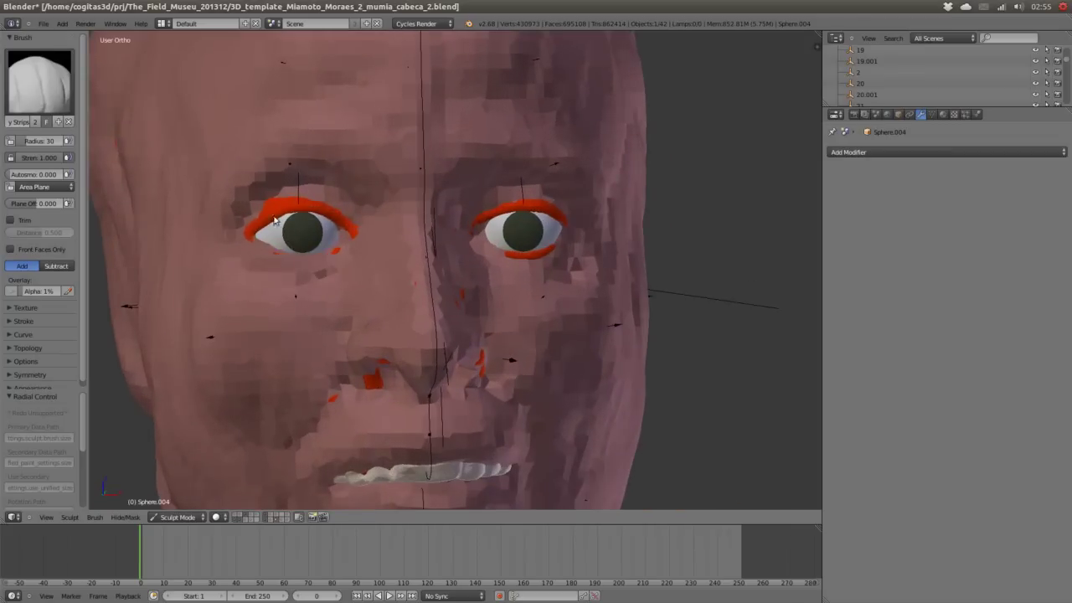
pyautogui.scroll(-4, 248, 188)
pyautogui.moveTo(386, 201)
pyautogui.mouseDown(button='middle')
pyautogui.moveTo(356, 160)
pyautogui.moveTo(383, 244)
pyautogui.moveTo(313, 294)
pyautogui.moveTo(438, 270)
pyautogui.moveTo(381, 302)
pyautogui.moveTo(438, 340)
pyautogui.moveTo(365, 280)
pyautogui.moveTo(311, 357)
pyautogui.moveTo(292, 330)
pyautogui.moveTo(477, 367)
pyautogui.moveTo(426, 353)
pyautogui.moveTo(481, 338)
pyautogui.moveTo(402, 419)
pyautogui.moveTo(405, 406)
pyautogui.mouseUp(button='middle')
pyautogui.scroll(3, 438, 340)
# - Return to Object Mode, delete the sculpted head copy, and select the Face mesh
pyautogui.hotkey('ctrl', 'Tab')
pyautogui.press('x')
pyautogui.press('Return')
pyautogui.rightClick(304, 349)
# - Remove Face's Mat_Skin slot and set layers so only the smooth skin head shows
pyautogui.keyDown('shift'); pyautogui.click(294, 518); pyautogui.keyUp('shift')
pyautogui.keyDown('shift'); pyautogui.click(295, 517); pyautogui.keyUp('shift')
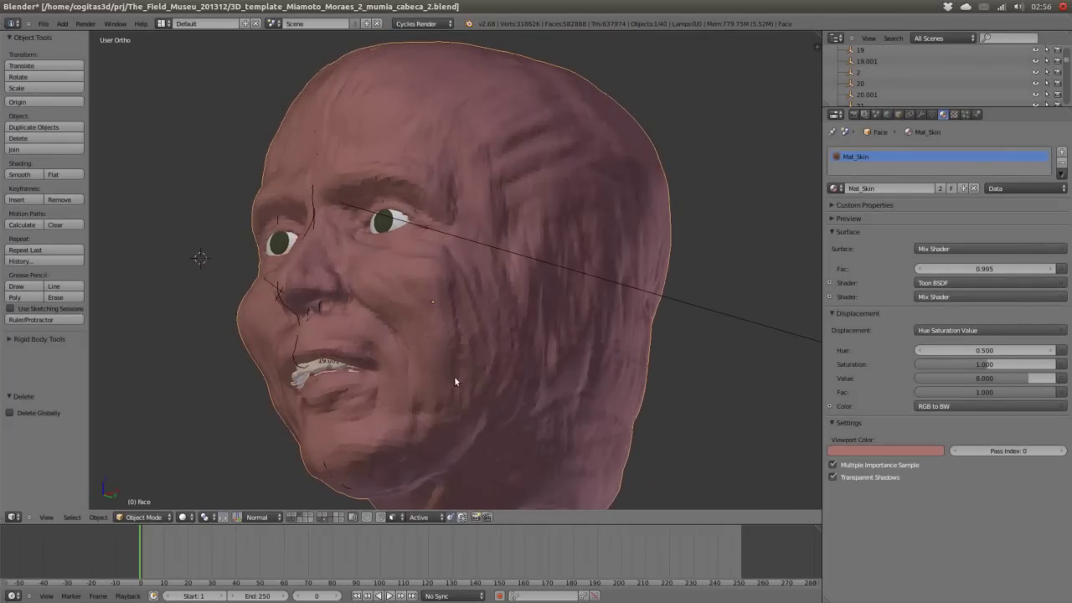
pyautogui.click(1061, 163)
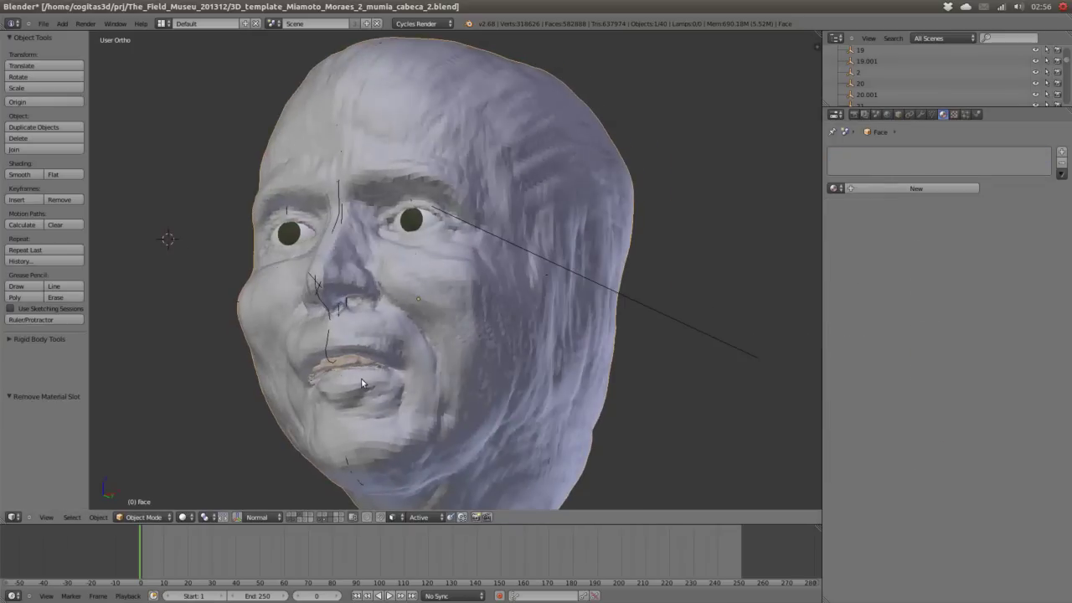
pyautogui.keyDown('shift'); pyautogui.click(294, 518); pyautogui.keyUp('shift')
pyautogui.moveTo(428, 372)
pyautogui.mouseDown(button='middle')
pyautogui.moveTo(464, 395)
pyautogui.moveTo(543, 405)
pyautogui.moveTo(391, 382)
pyautogui.moveTo(335, 398)
pyautogui.moveTo(486, 406)
pyautogui.moveTo(495, 397)
pyautogui.moveTo(417, 395)
pyautogui.moveTo(327, 505)
pyautogui.mouseUp(button='middle')
pyautogui.keyDown('shift'); pyautogui.click(319, 518); pyautogui.keyUp('shift')
pyautogui.keyDown('shift'); pyautogui.click(292, 517); pyautogui.keyUp('shift')
# - Show the head's skin texture, then preview it frontally as a live Cycles rendered view
pyautogui.hotkey('shift', 'z')
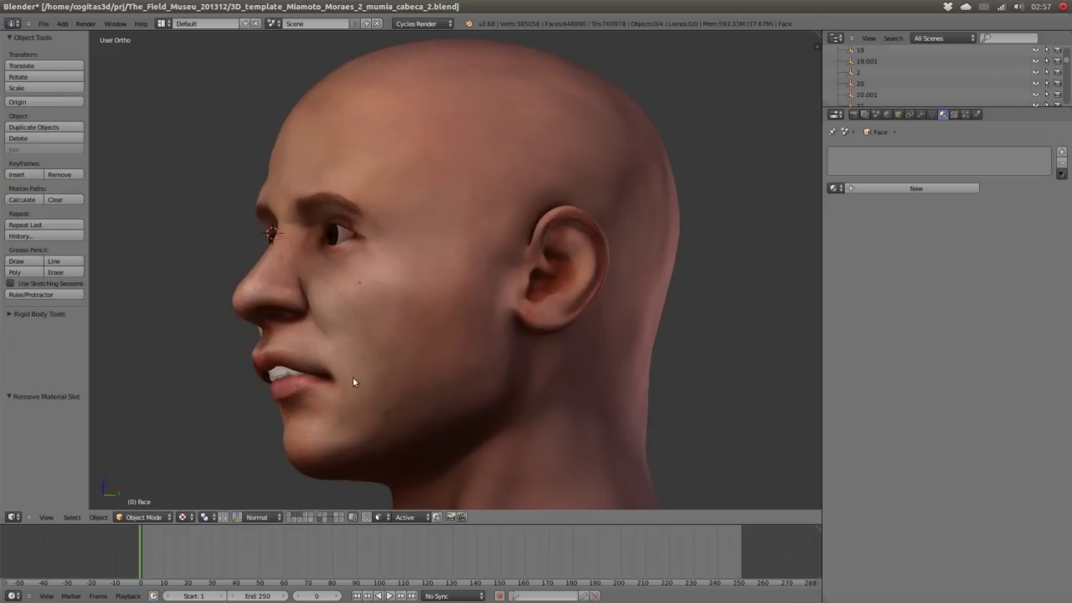
pyautogui.moveTo(354, 379)
pyautogui.mouseDown(button='middle')
pyautogui.moveTo(460, 376)
pyautogui.moveTo(331, 517)
pyautogui.mouseUp(button='middle')
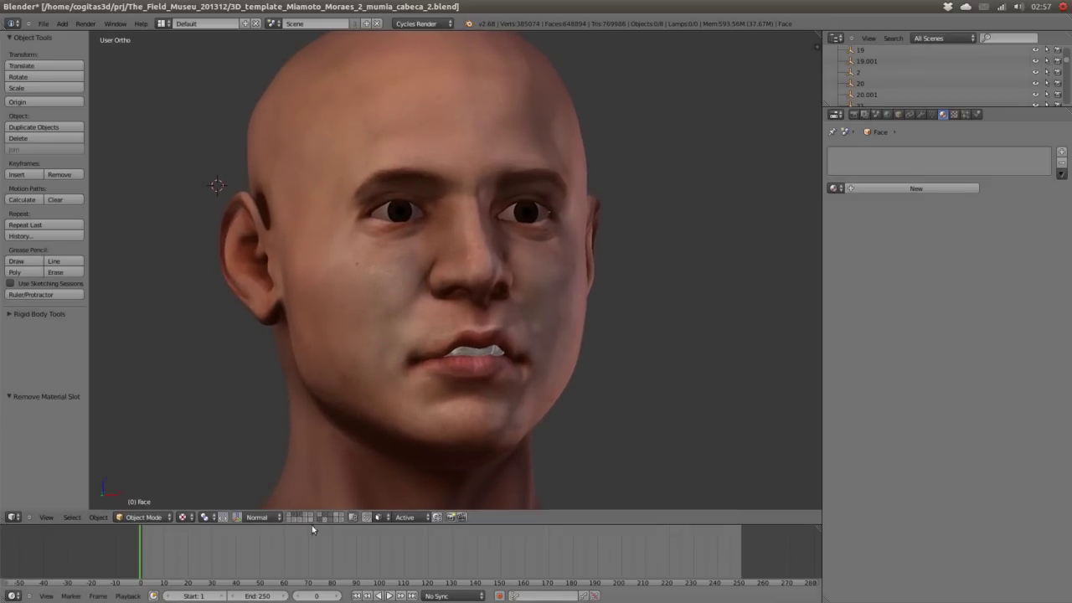
pyautogui.click(184, 517)
pyautogui.click(205, 445)
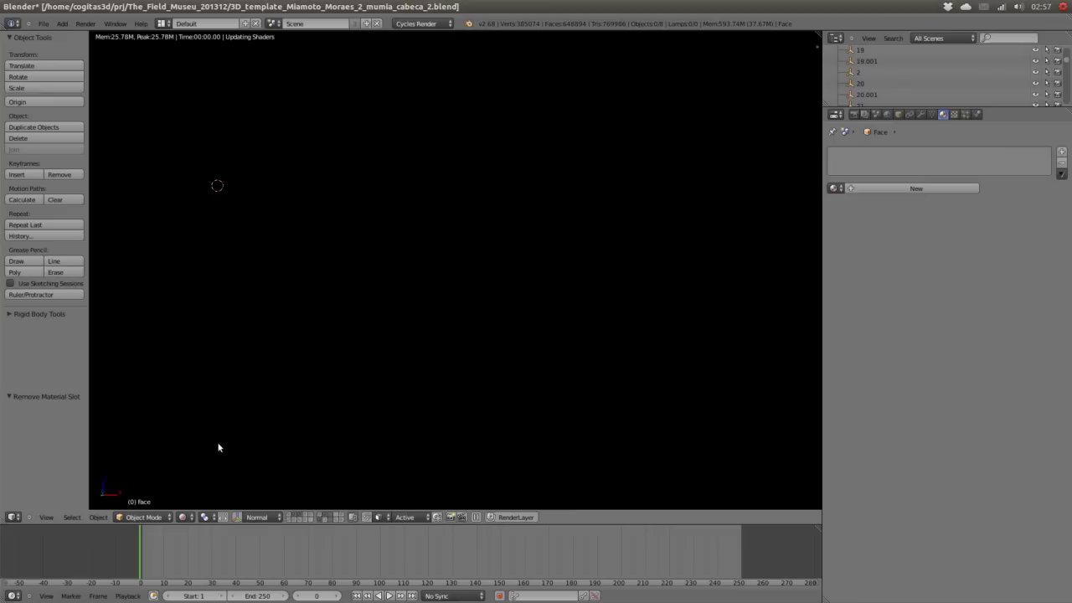